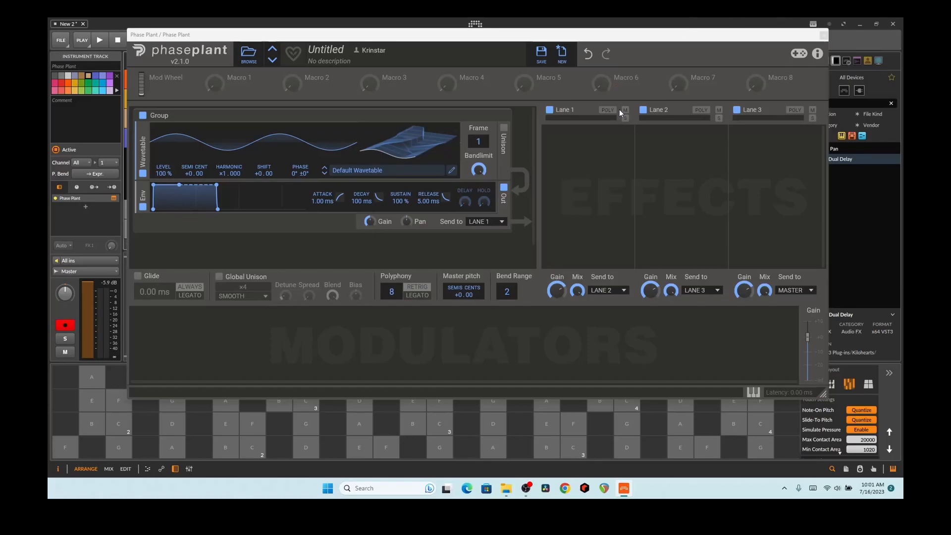
{"action": "left_click", "coordinate": [448, 139]}
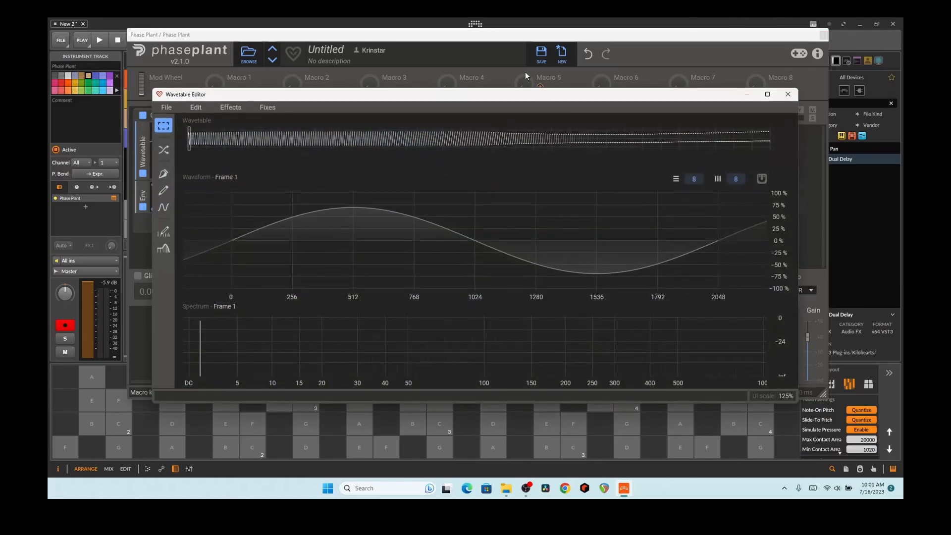
{"action": "left_click", "coordinate": [788, 94]}
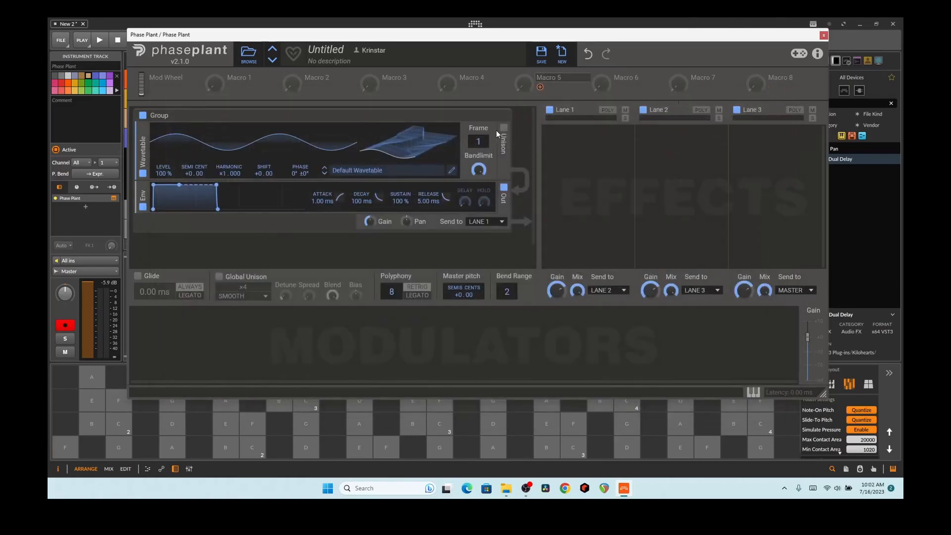
{"action": "left_click", "coordinate": [143, 116]}
{"action": "left_click", "coordinate": [144, 120]}
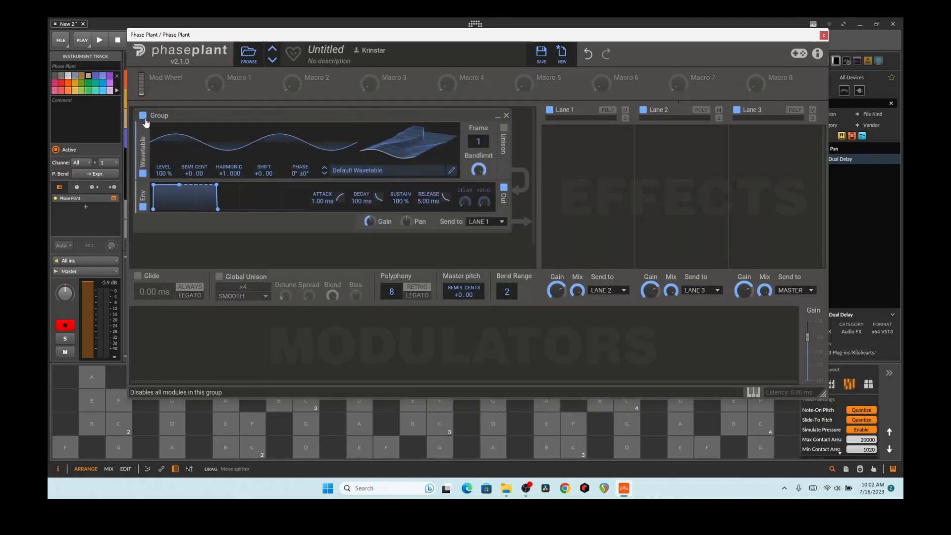
Step: Delete the existing generator group and add a new Wavetable generator in its place
{"action": "left_click", "coordinate": [506, 116]}
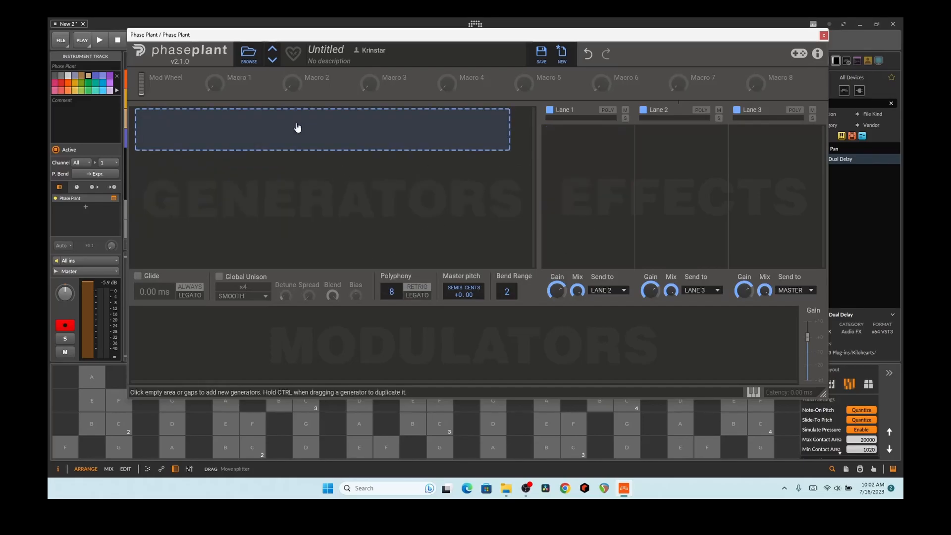
{"action": "left_click", "coordinate": [297, 127]}
{"action": "left_click", "coordinate": [319, 208]}
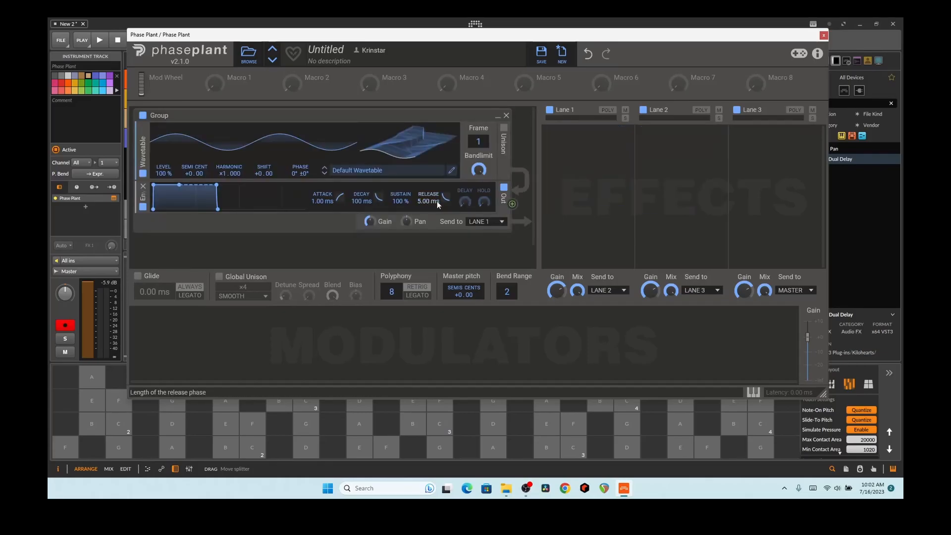
Step: Look through the factory Morphs wavetables and inspect the Default Wavetable's frames in the wavetable editor, selecting a range down to frame 96
{"action": "left_click", "coordinate": [384, 170]}
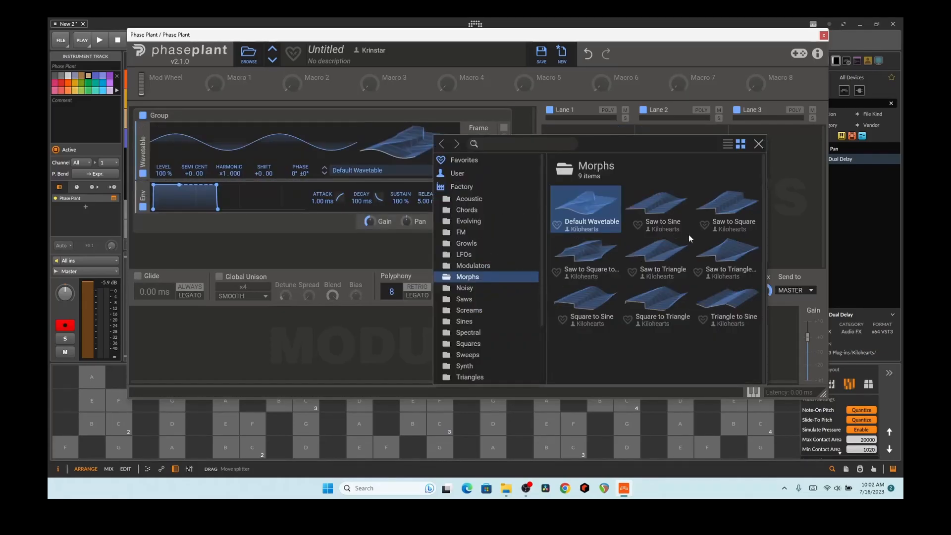
{"action": "left_click", "coordinate": [758, 144]}
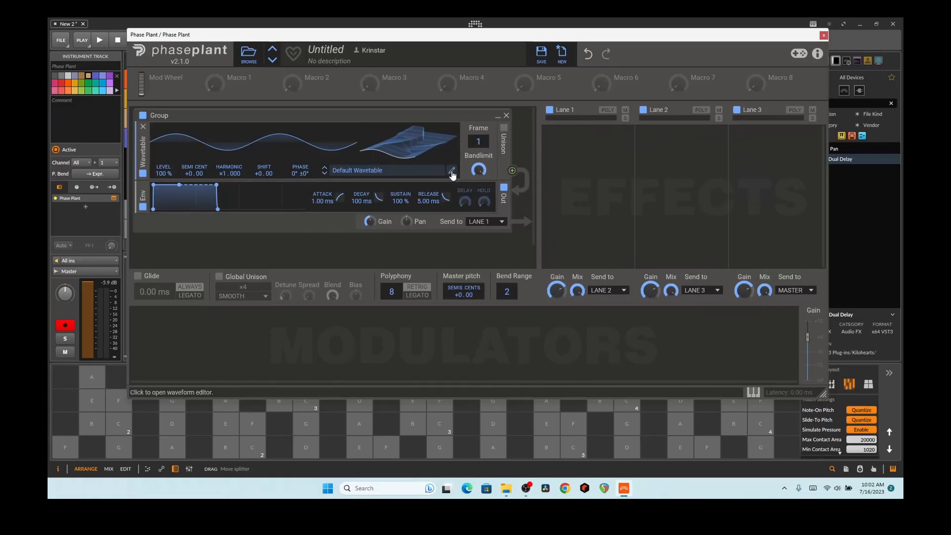
{"action": "left_click", "coordinate": [452, 172]}
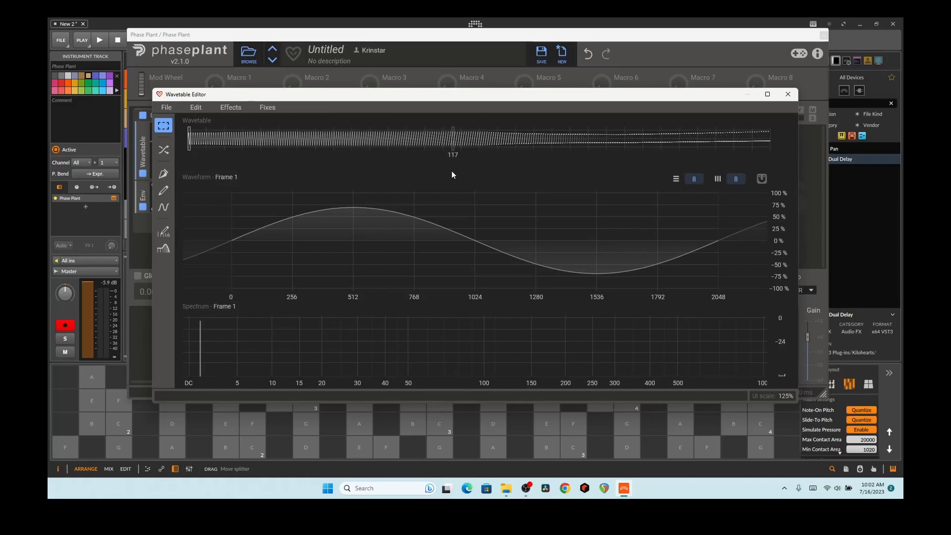
{"action": "left_click_drag", "start_coordinate": [452, 139], "coordinate": [763, 139]}
{"action": "mouse_move", "coordinate": [575, 128]}
{"action": "left_mouse_down"}
{"action": "mouse_move", "coordinate": [339, 138]}
{"action": "mouse_move", "coordinate": [719, 139]}
{"action": "mouse_move", "coordinate": [208, 139]}
{"action": "mouse_move", "coordinate": [769, 154]}
{"action": "mouse_move", "coordinate": [405, 149]}
{"action": "left_mouse_up"}
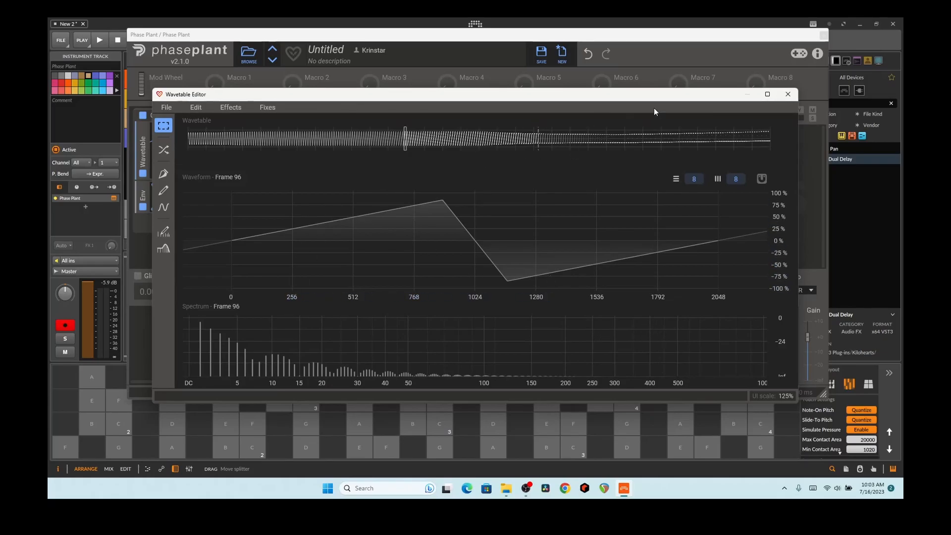
{"action": "left_click", "coordinate": [788, 94]}
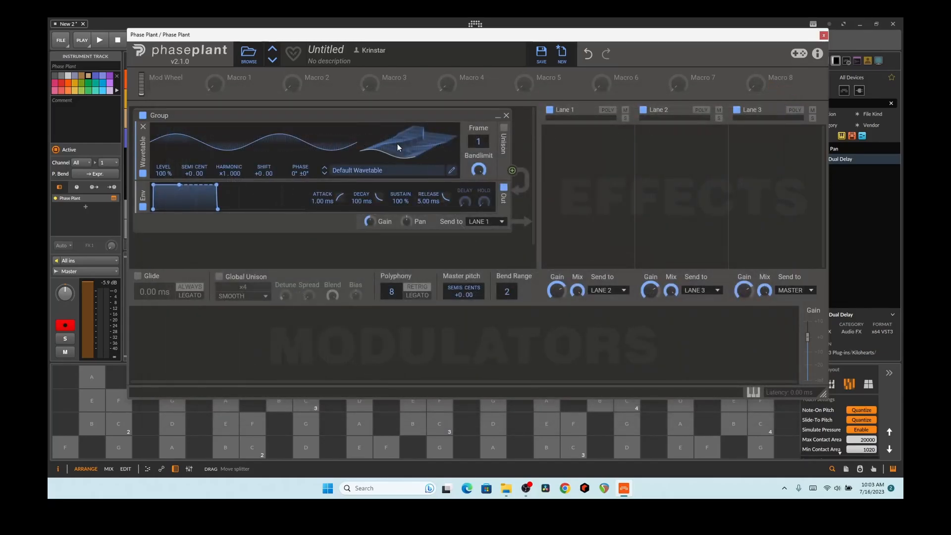
Step: Adjust the generator's frame, reopen the wavetable editor and select a range of frames down to frame 85
{"action": "mouse_move", "coordinate": [475, 141]}
{"action": "left_mouse_down"}
{"action": "mouse_move", "coordinate": [475, 8]}
{"action": "mouse_move", "coordinate": [474, 79]}
{"action": "left_mouse_up"}
{"action": "left_click", "coordinate": [451, 173]}
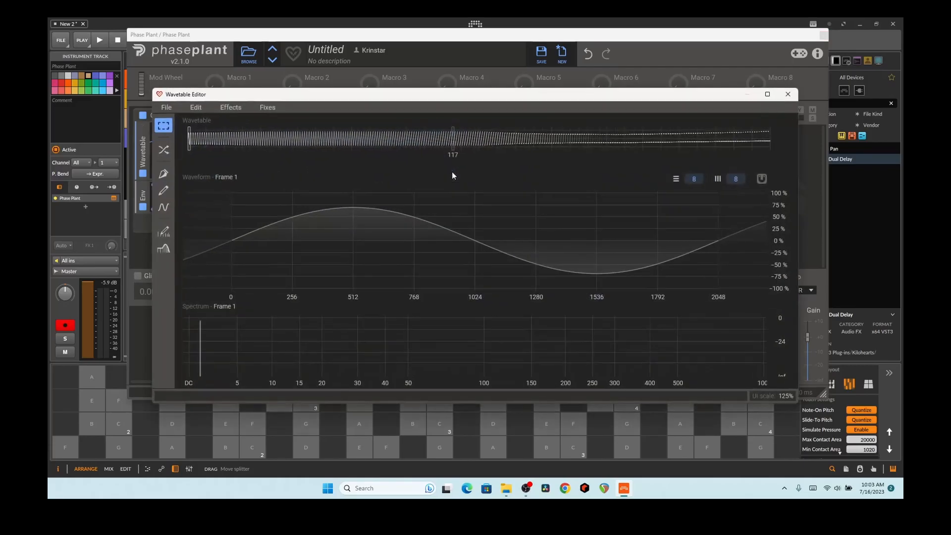
{"action": "mouse_move", "coordinate": [703, 91]}
{"action": "left_mouse_down"}
{"action": "mouse_move", "coordinate": [691, 203]}
{"action": "mouse_move", "coordinate": [693, 86]}
{"action": "left_mouse_up"}
{"action": "left_click_drag", "start_coordinate": [435, 133], "coordinate": [370, 133]}
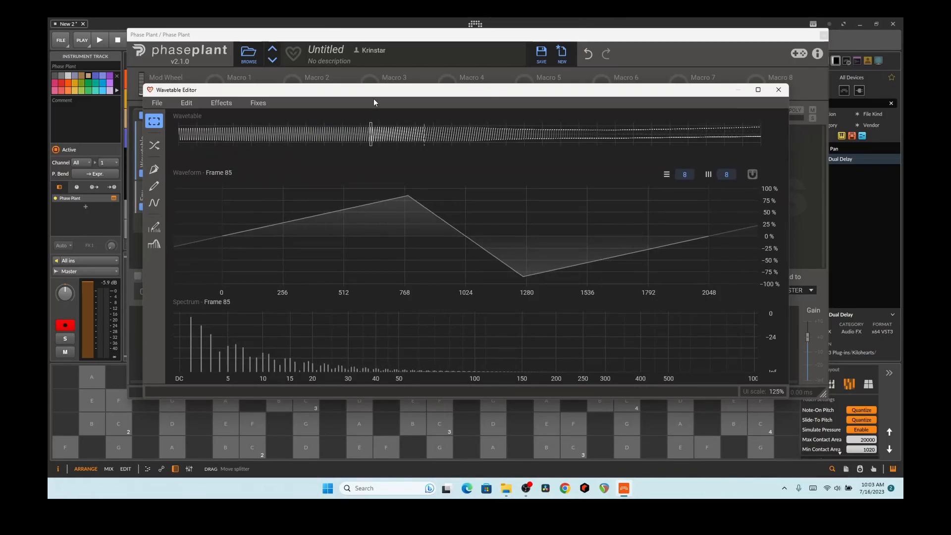
{"action": "mouse_move", "coordinate": [373, 95]}
{"action": "left_mouse_down"}
{"action": "mouse_move", "coordinate": [388, 225]}
{"action": "mouse_move", "coordinate": [382, 138]}
{"action": "mouse_move", "coordinate": [401, 98]}
{"action": "left_mouse_up"}
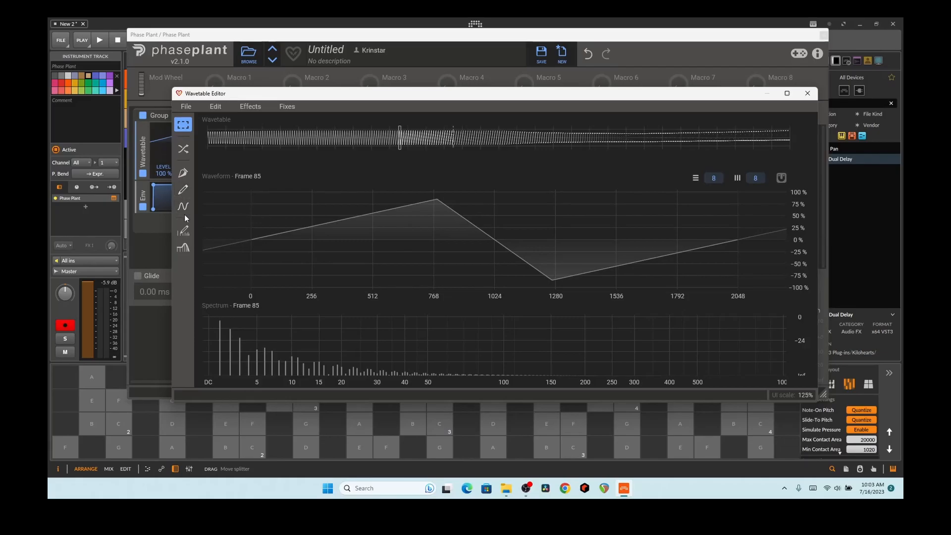
{"action": "left_click", "coordinate": [185, 111]}
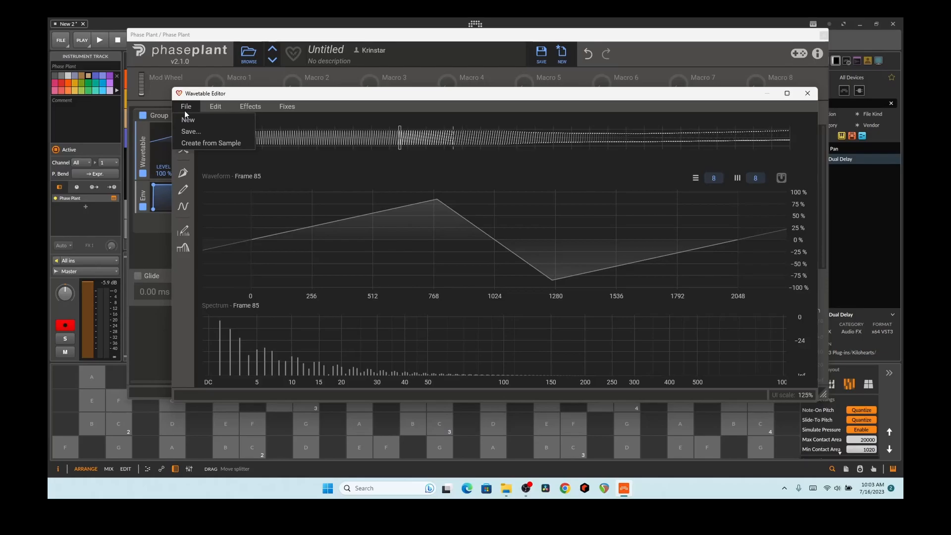
{"action": "left_click", "coordinate": [232, 144]}
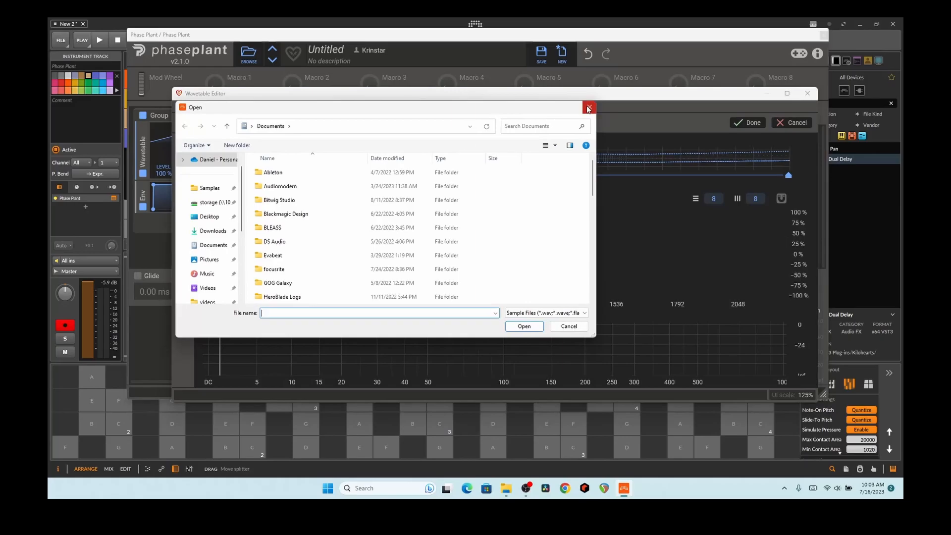
{"action": "left_click", "coordinate": [589, 108]}
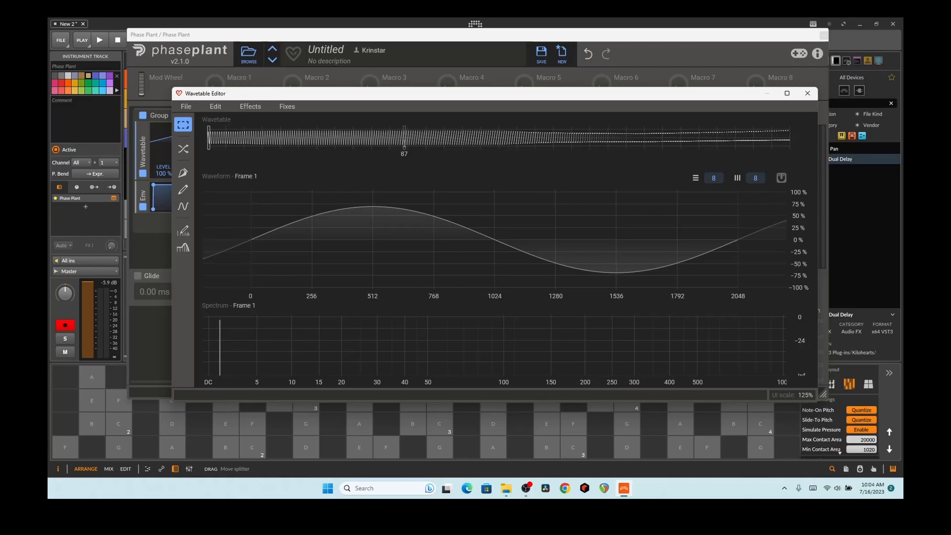
{"action": "left_click_drag", "start_coordinate": [225, 96], "coordinate": [275, 273]}
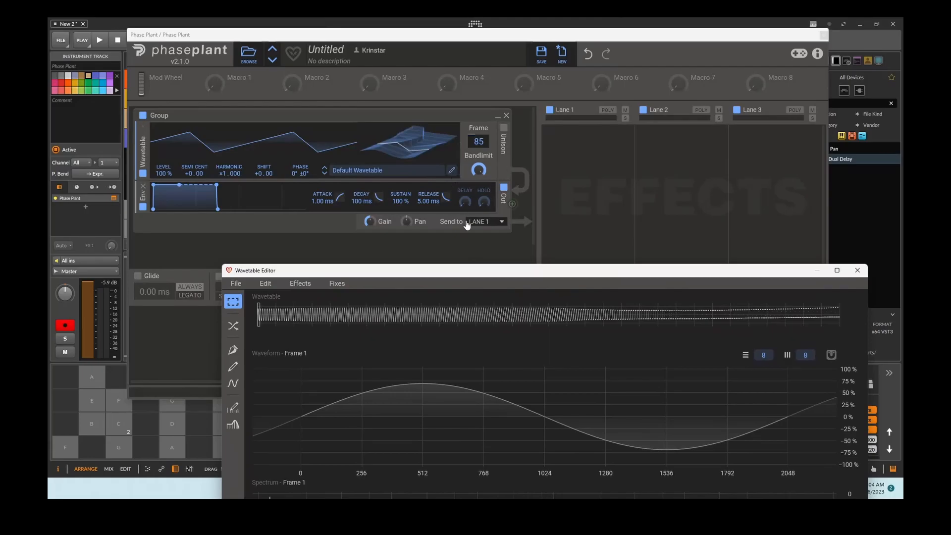
{"action": "left_click_drag", "start_coordinate": [470, 272], "coordinate": [399, 84]}
{"action": "left_click", "coordinate": [163, 96]}
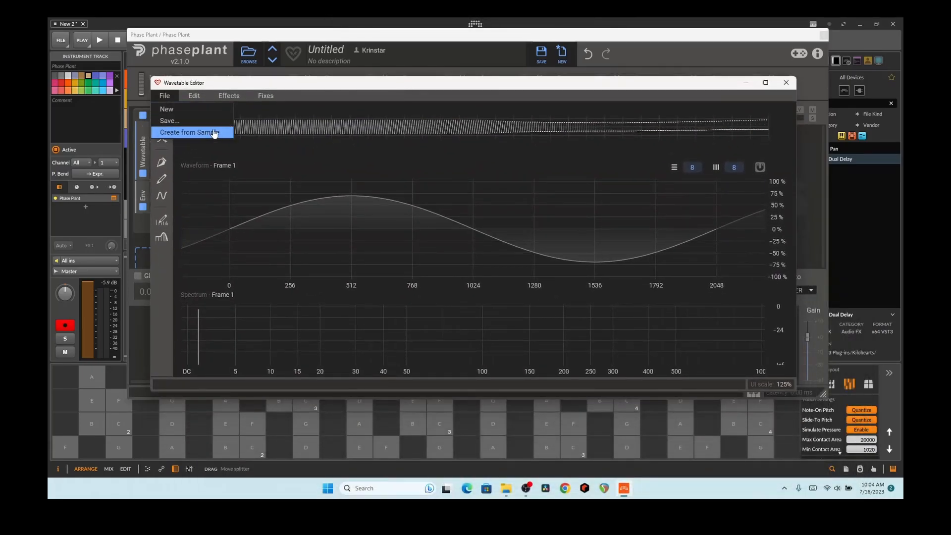
{"action": "left_click", "coordinate": [435, 154]}
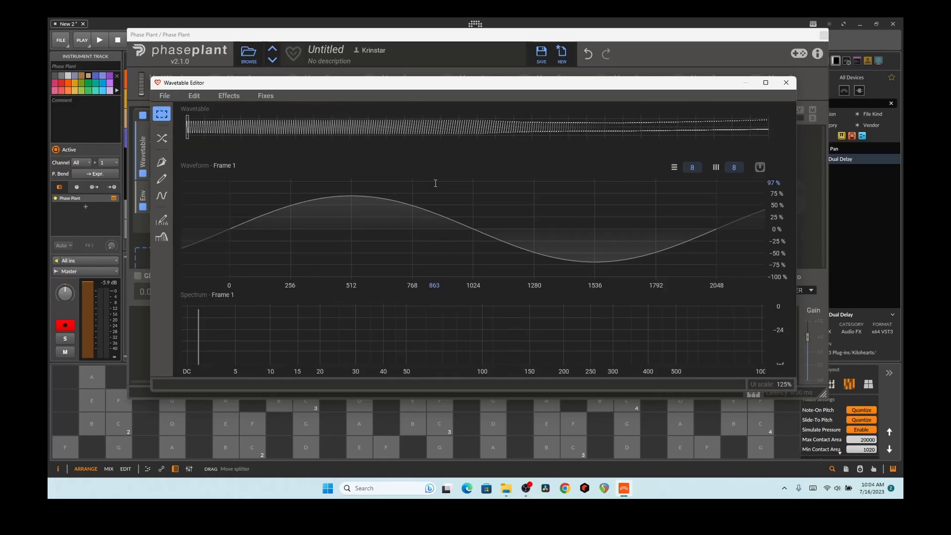
Step: Select a frame range ending at frame 115 and use the linear Morph tool on it, extending the morph to frame 136
{"action": "left_click", "coordinate": [320, 141]}
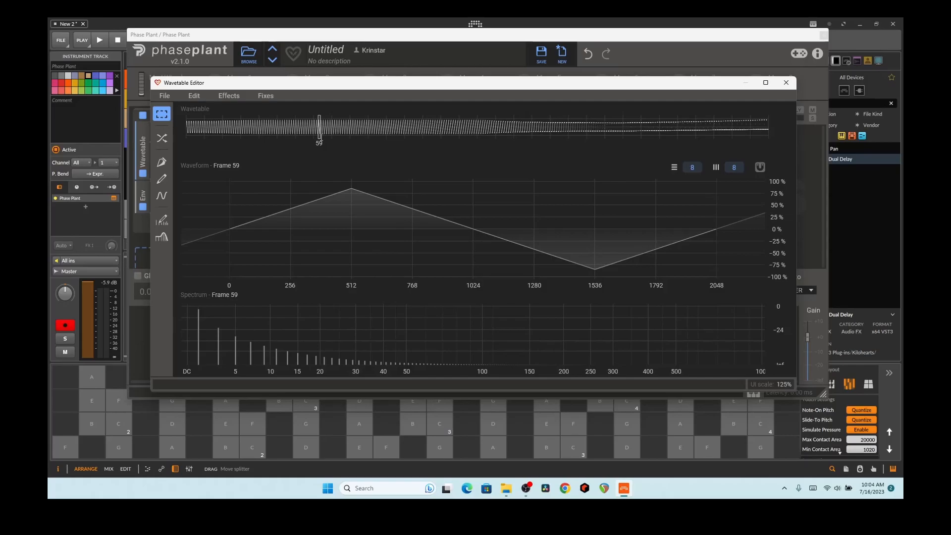
{"action": "mouse_move", "coordinate": [319, 127]}
{"action": "left_mouse_down"}
{"action": "mouse_move", "coordinate": [245, 126]}
{"action": "mouse_move", "coordinate": [509, 126]}
{"action": "mouse_move", "coordinate": [447, 126]}
{"action": "left_mouse_up"}
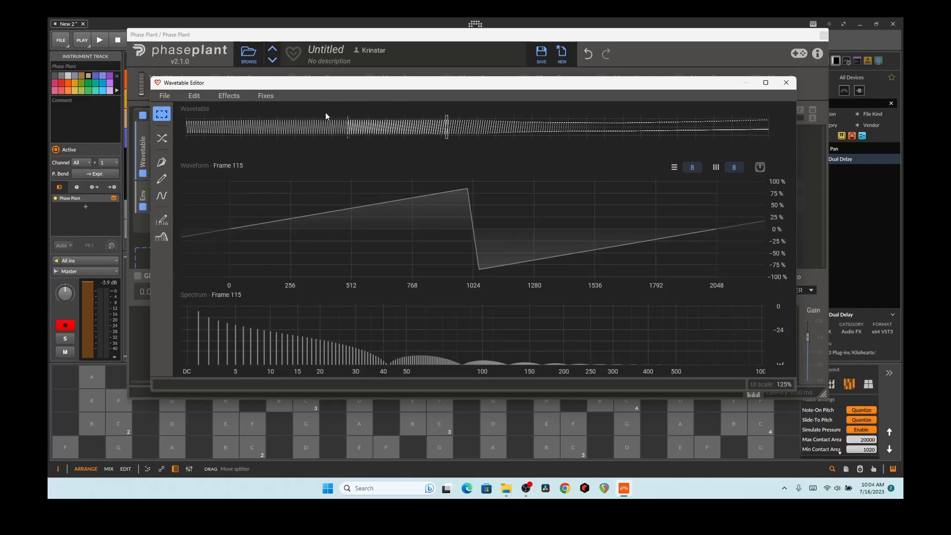
{"action": "left_click", "coordinate": [161, 138]}
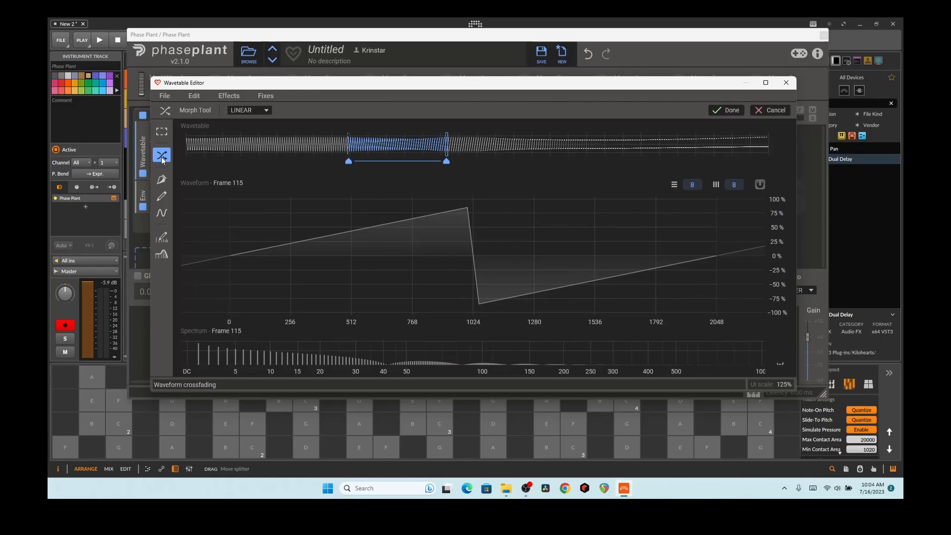
{"action": "left_click_drag", "start_coordinate": [349, 159], "coordinate": [495, 162]}
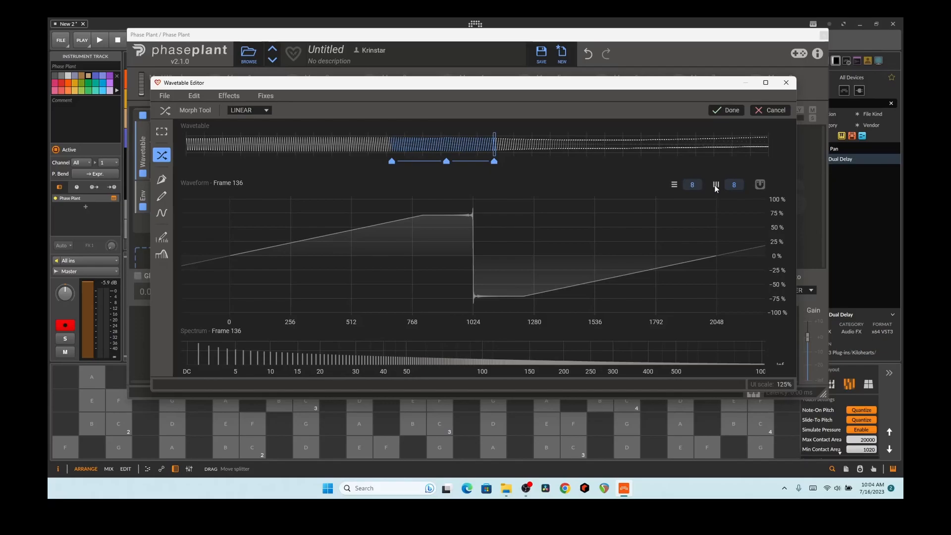
Step: Turn on grid snapping and reposition the morph markers, placing the second at frame 95 and the last at frame 172
{"action": "left_click", "coordinate": [761, 184]}
{"action": "mouse_move", "coordinate": [446, 162]}
{"action": "left_mouse_down"}
{"action": "mouse_move", "coordinate": [417, 162]}
{"action": "mouse_move", "coordinate": [458, 165]}
{"action": "mouse_move", "coordinate": [338, 164]}
{"action": "mouse_move", "coordinate": [405, 162]}
{"action": "left_mouse_up"}
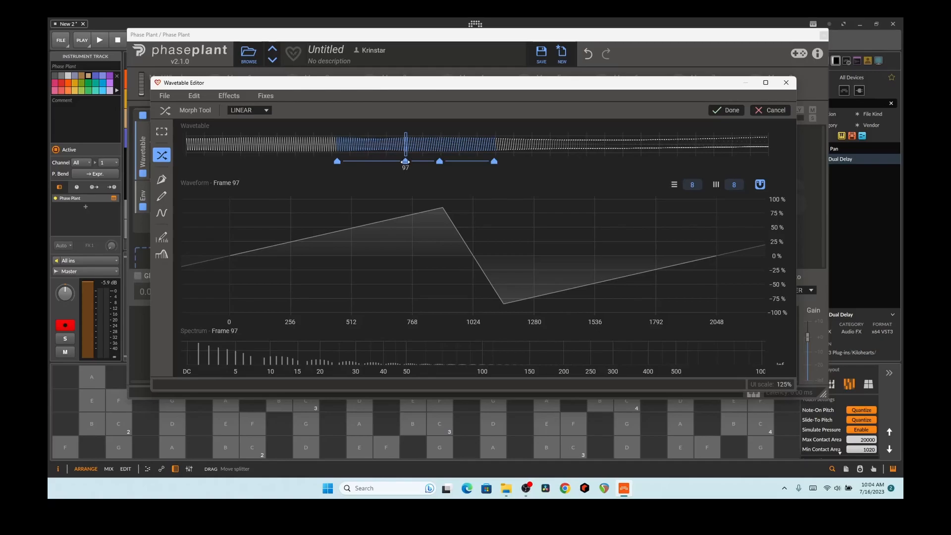
{"action": "mouse_move", "coordinate": [412, 168]}
{"action": "left_mouse_down"}
{"action": "mouse_move", "coordinate": [403, 163]}
{"action": "mouse_move", "coordinate": [431, 163]}
{"action": "left_mouse_up"}
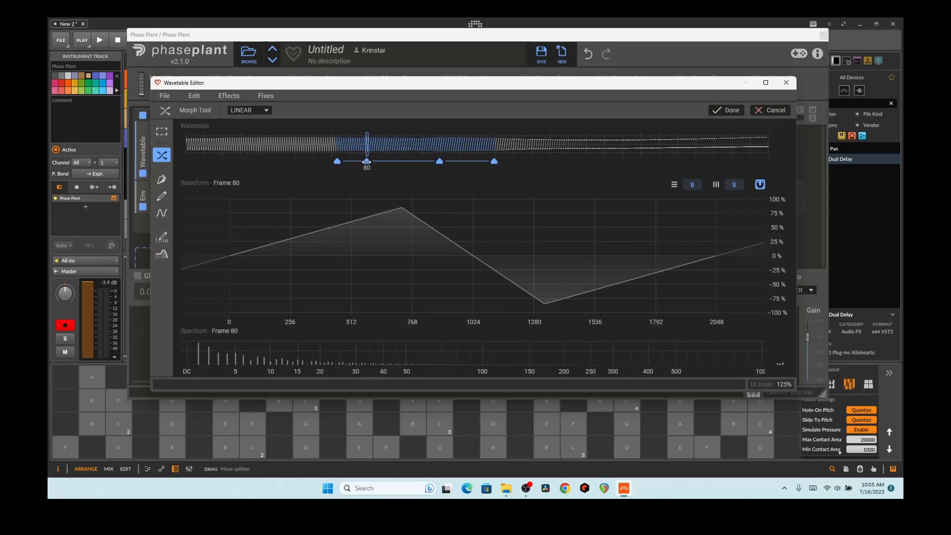
{"action": "left_click_drag", "start_coordinate": [430, 162], "coordinate": [416, 162]}
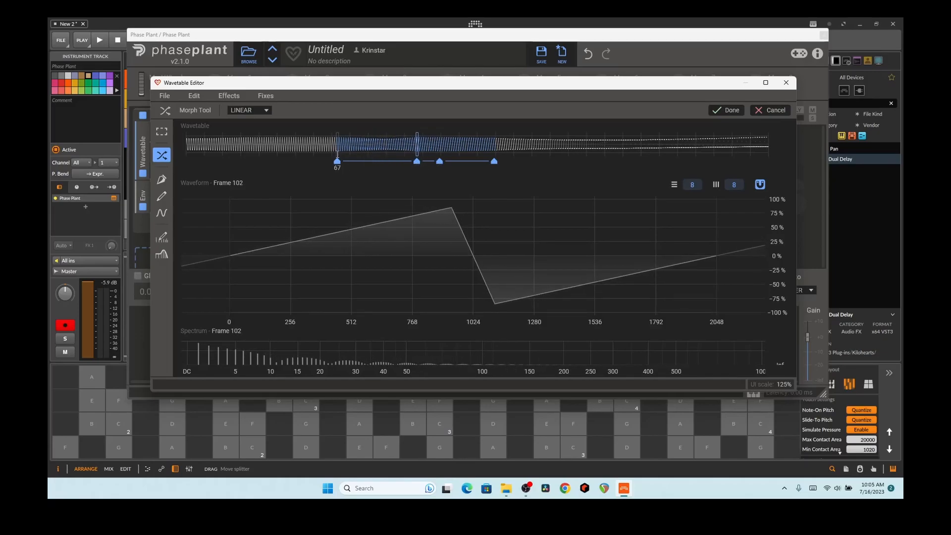
{"action": "mouse_move", "coordinate": [337, 161]}
{"action": "left_mouse_down"}
{"action": "mouse_move", "coordinate": [291, 162]}
{"action": "mouse_move", "coordinate": [380, 144]}
{"action": "mouse_move", "coordinate": [427, 162]}
{"action": "mouse_move", "coordinate": [382, 161]}
{"action": "mouse_move", "coordinate": [429, 162]}
{"action": "mouse_move", "coordinate": [396, 165]}
{"action": "left_mouse_up"}
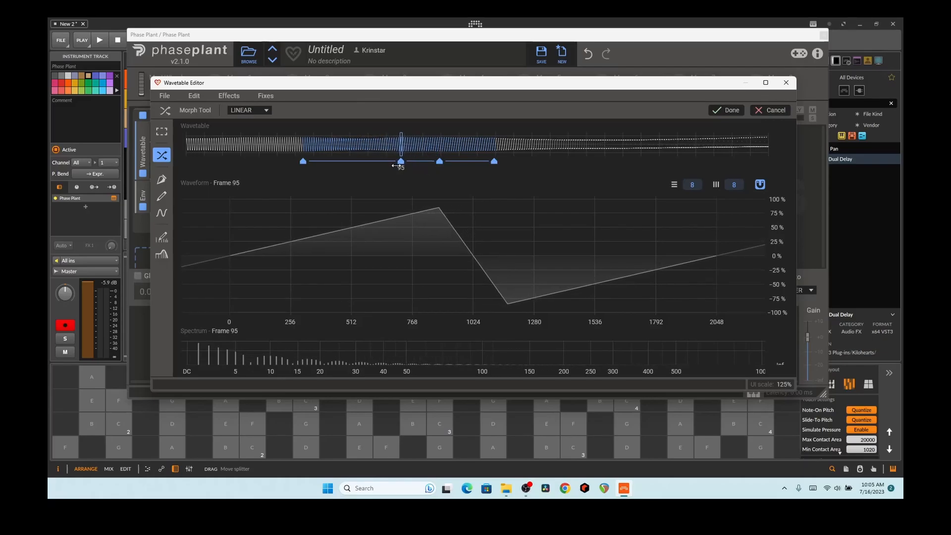
{"action": "mouse_move", "coordinate": [489, 162]}
{"action": "left_mouse_down"}
{"action": "mouse_move", "coordinate": [643, 170]}
{"action": "mouse_move", "coordinate": [576, 170]}
{"action": "left_mouse_up"}
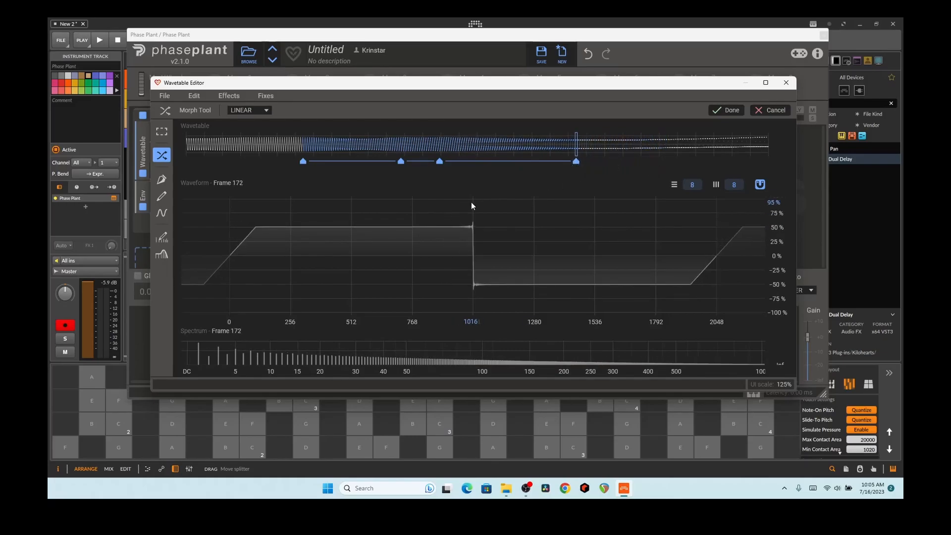
Step: Draw a Pen tool curve on frame 172 from sample 256 to 1792, with nodes at 512 (75%) and 1536 (50%)
{"action": "left_click", "coordinate": [162, 181]}
{"action": "left_click", "coordinate": [291, 241]}
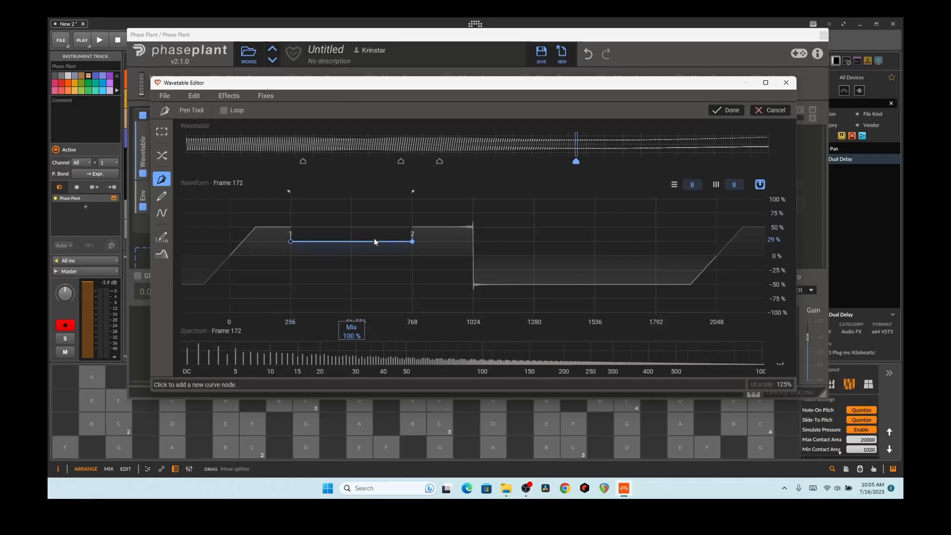
{"action": "left_click", "coordinate": [534, 270]}
{"action": "mouse_move", "coordinate": [534, 270]}
{"action": "left_mouse_down"}
{"action": "mouse_move", "coordinate": [595, 227]}
{"action": "mouse_move", "coordinate": [623, 271]}
{"action": "left_mouse_up"}
{"action": "left_click", "coordinate": [648, 230]}
{"action": "left_click_drag", "start_coordinate": [398, 235], "coordinate": [335, 201]}
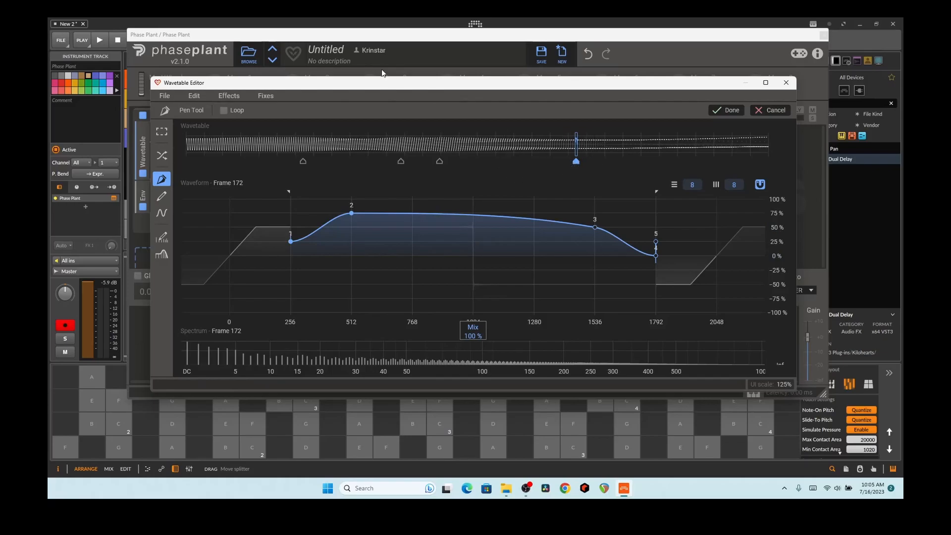
Step: Set the wavetable generator's frame to 172 and then 104 to compare the edited waveform with other frames
{"action": "left_click_drag", "start_coordinate": [375, 80], "coordinate": [418, 226]}
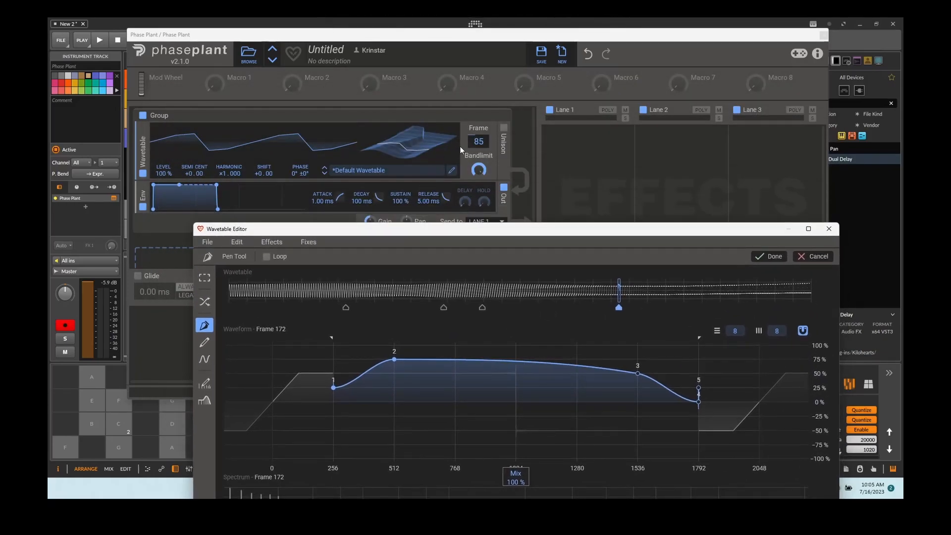
{"action": "left_click_drag", "start_coordinate": [487, 146], "coordinate": [487, 136]}
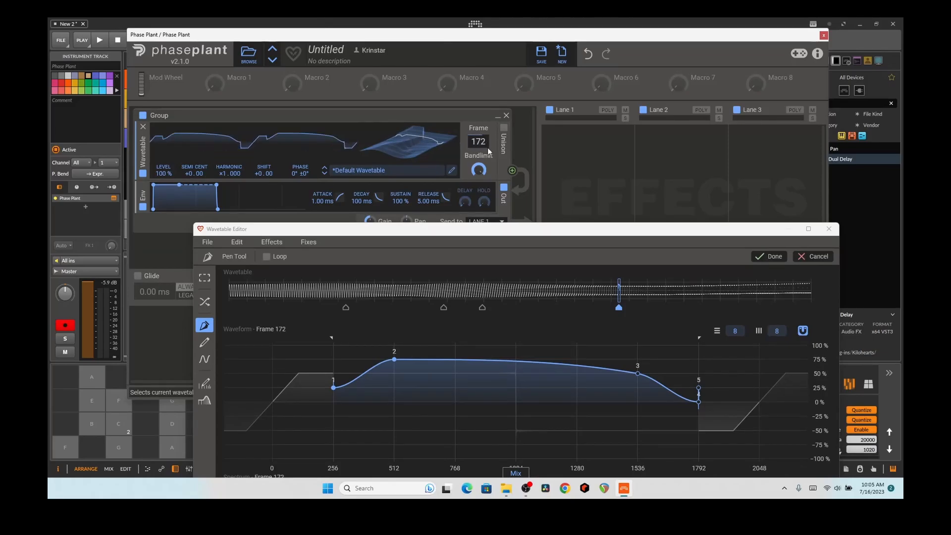
{"action": "left_click_drag", "start_coordinate": [507, 231], "coordinate": [504, 187]}
{"action": "left_click_drag", "start_coordinate": [486, 142], "coordinate": [486, 176]}
{"action": "left_click", "coordinate": [517, 194]}
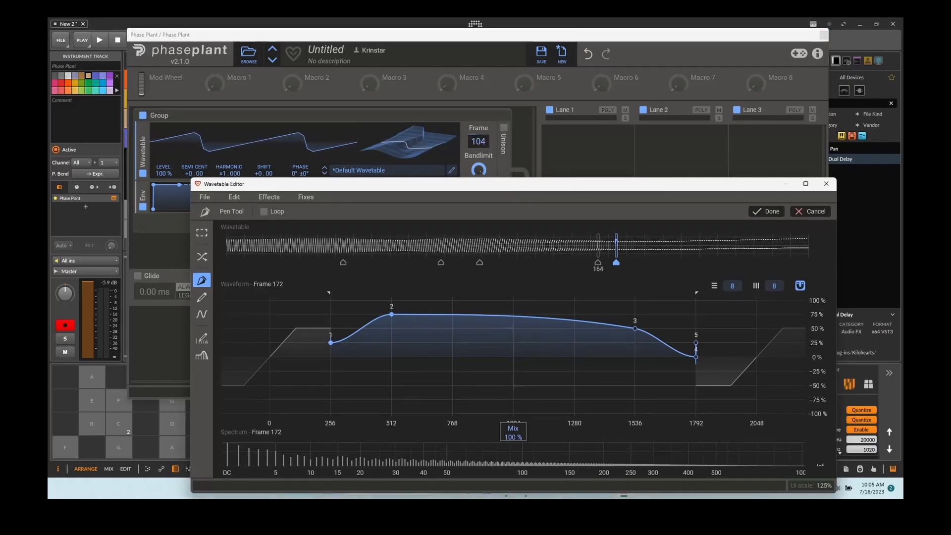
Step: Redraw the waveform of frame 172 freehand with the Brush tool and set the generator's frame to 176
{"action": "left_click", "coordinate": [201, 298]}
{"action": "mouse_move", "coordinate": [311, 327]}
{"action": "left_mouse_down"}
{"action": "mouse_move", "coordinate": [442, 341]}
{"action": "mouse_move", "coordinate": [516, 317]}
{"action": "mouse_move", "coordinate": [591, 377]}
{"action": "mouse_move", "coordinate": [631, 329]}
{"action": "mouse_move", "coordinate": [722, 378]}
{"action": "mouse_move", "coordinate": [498, 337]}
{"action": "mouse_move", "coordinate": [500, 367]}
{"action": "mouse_move", "coordinate": [499, 349]}
{"action": "left_mouse_up"}
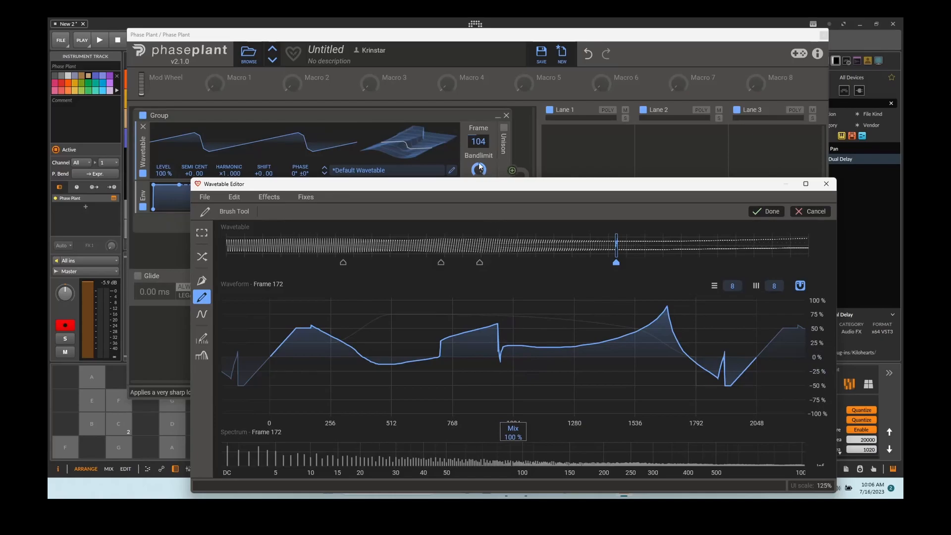
{"action": "left_click_drag", "start_coordinate": [477, 140], "coordinate": [476, 130]}
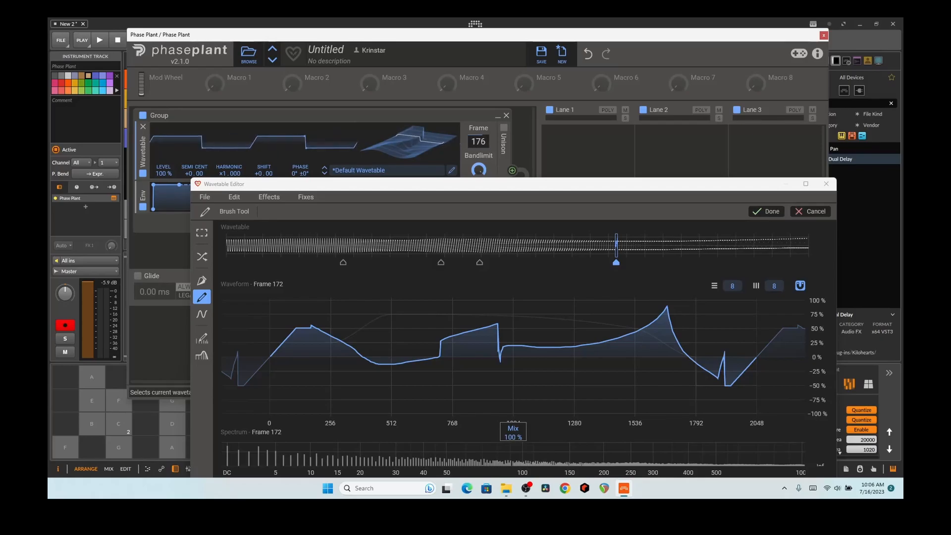
Step: Set the Brush tool's mix to 45% and draw a narrow downward spike in the waveform near sample 1280
{"action": "left_click_drag", "start_coordinate": [519, 183], "coordinate": [475, 91]}
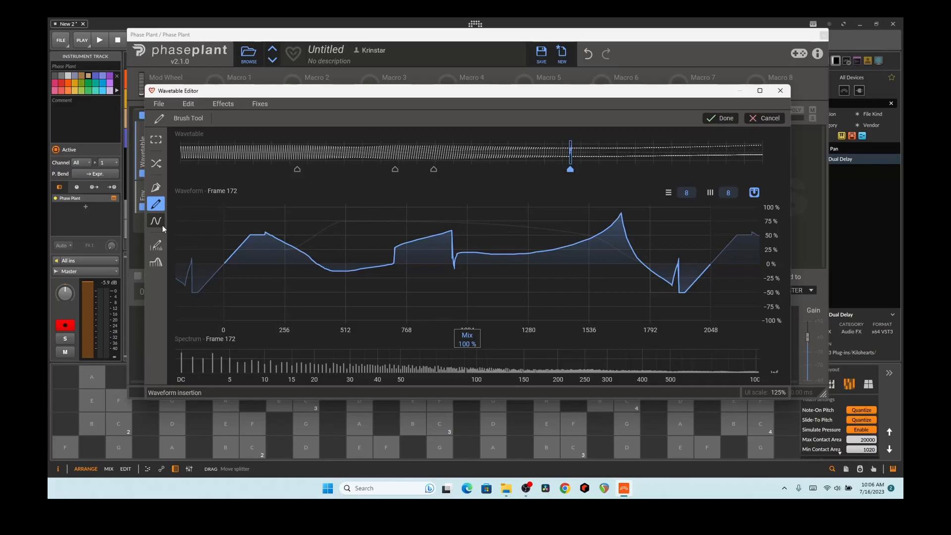
{"action": "mouse_move", "coordinate": [467, 263]}
{"action": "left_mouse_down"}
{"action": "mouse_move", "coordinate": [467, 328]}
{"action": "mouse_move", "coordinate": [467, 314]}
{"action": "left_mouse_up"}
{"action": "left_click", "coordinate": [529, 286]}
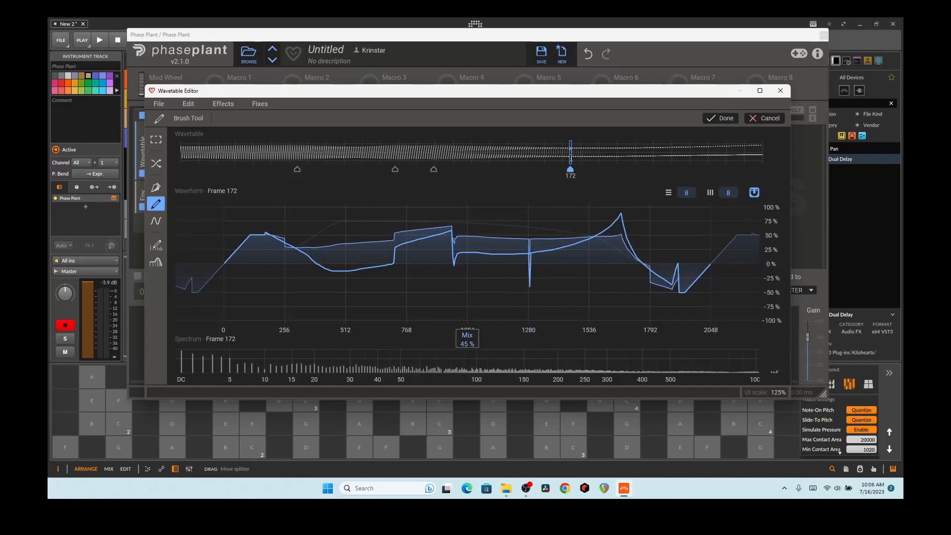
Step: Move the brushed waveform's marker to frame 157, set the mix to 56%, and move the marker on to frame 102
{"action": "left_click_drag", "start_coordinate": [571, 171], "coordinate": [536, 171]}
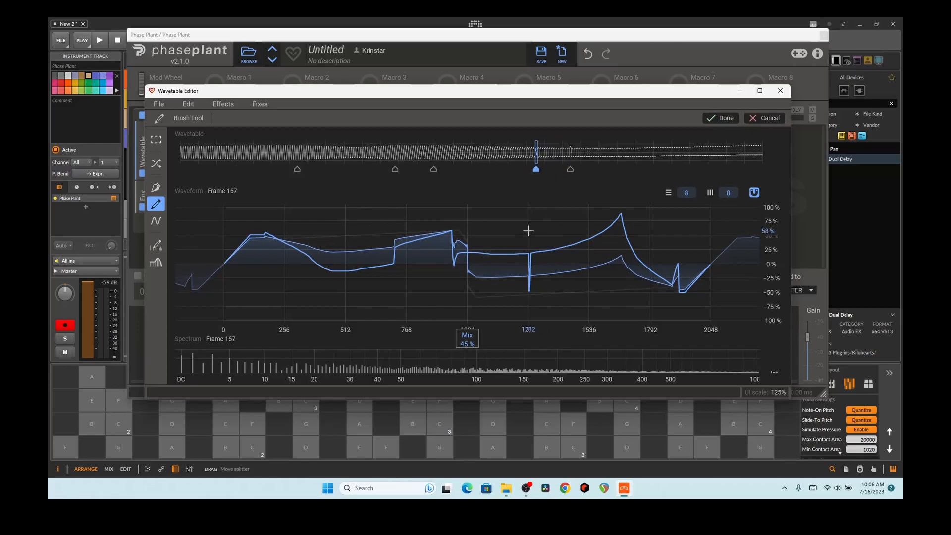
{"action": "left_click_drag", "start_coordinate": [476, 343], "coordinate": [476, 333]}
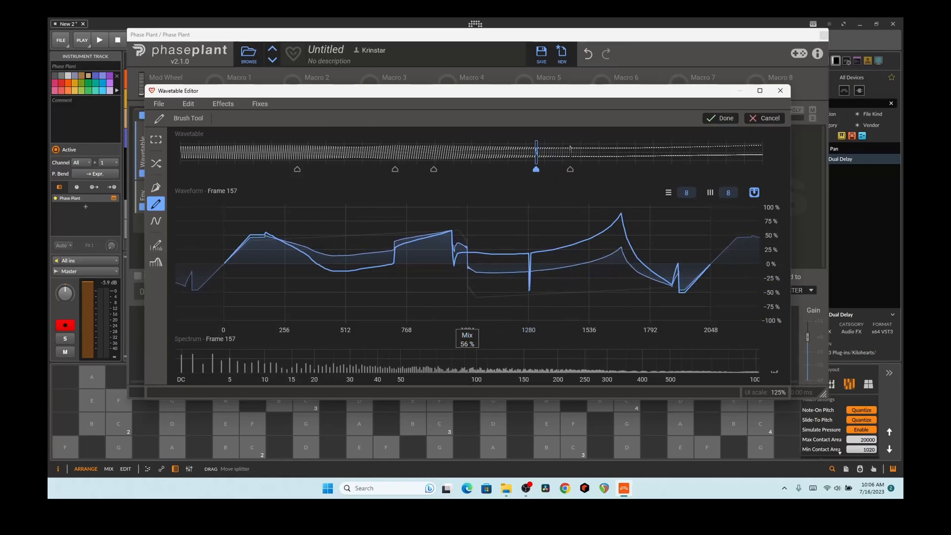
{"action": "mouse_move", "coordinate": [537, 174]}
{"action": "left_mouse_down"}
{"action": "mouse_move", "coordinate": [216, 179]}
{"action": "mouse_move", "coordinate": [350, 180]}
{"action": "mouse_move", "coordinate": [413, 197]}
{"action": "left_mouse_up"}
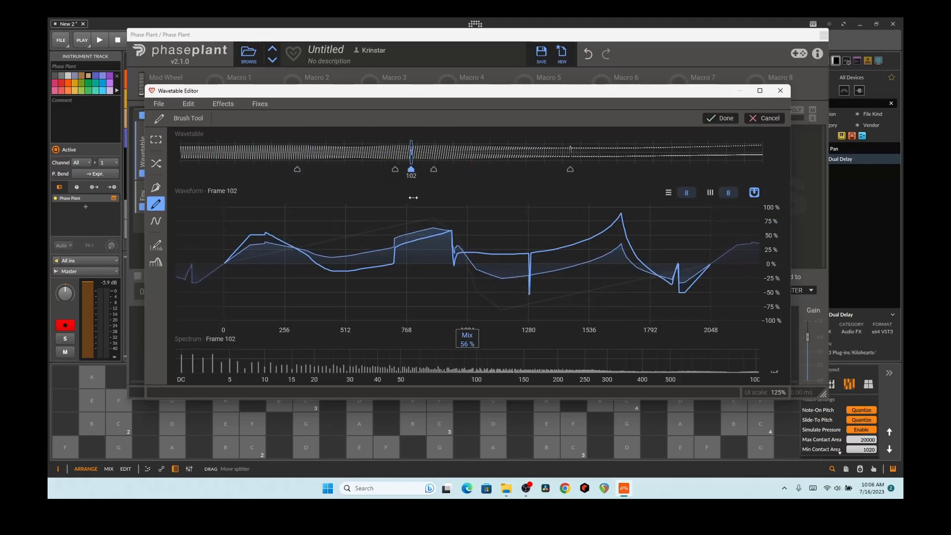
Step: Morph the whole wavetable linearly with markers at frame 172 and slightly before it, and show frame 211
{"action": "left_click", "coordinate": [156, 164]}
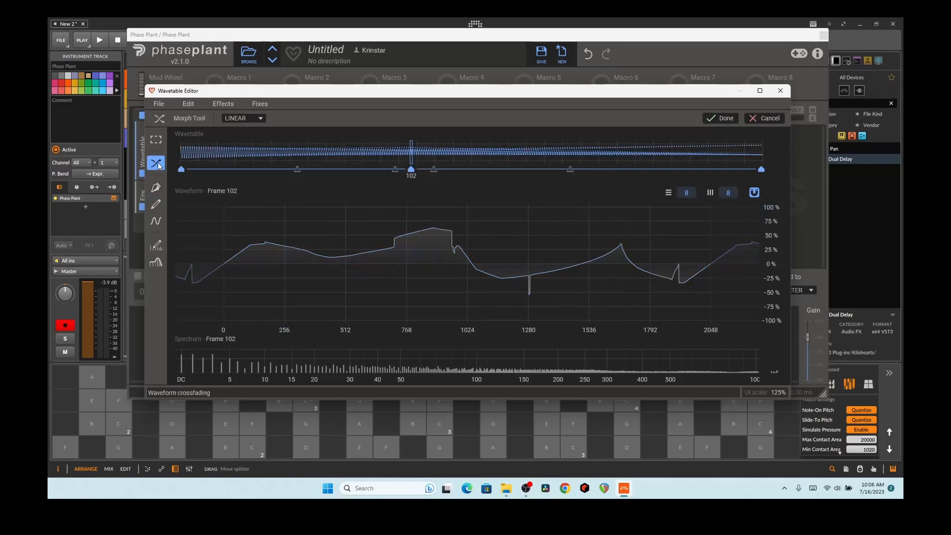
{"action": "mouse_move", "coordinate": [411, 169]}
{"action": "left_mouse_down"}
{"action": "mouse_move", "coordinate": [711, 170]}
{"action": "mouse_move", "coordinate": [334, 169]}
{"action": "mouse_move", "coordinate": [532, 170]}
{"action": "mouse_move", "coordinate": [569, 186]}
{"action": "left_mouse_up"}
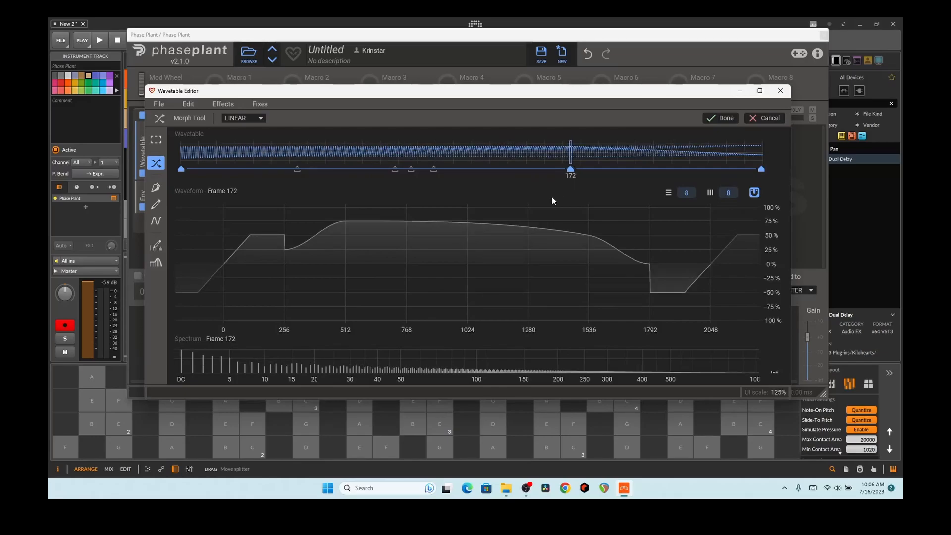
{"action": "mouse_move", "coordinate": [438, 171]}
{"action": "left_mouse_down"}
{"action": "mouse_move", "coordinate": [622, 168]}
{"action": "mouse_move", "coordinate": [558, 168]}
{"action": "mouse_move", "coordinate": [602, 168]}
{"action": "mouse_move", "coordinate": [685, 177]}
{"action": "mouse_move", "coordinate": [657, 176]}
{"action": "left_mouse_up"}
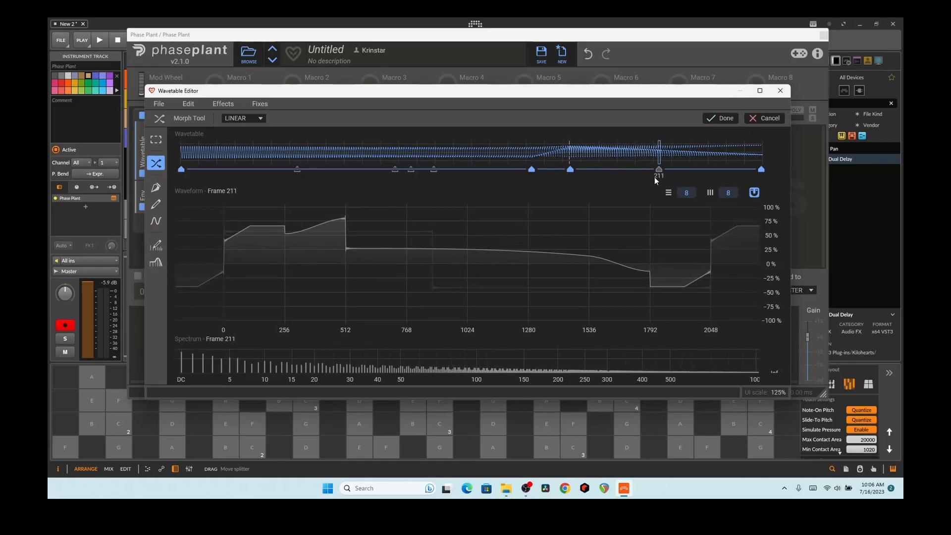
{"action": "left_click_drag", "start_coordinate": [571, 175], "coordinate": [468, 172]}
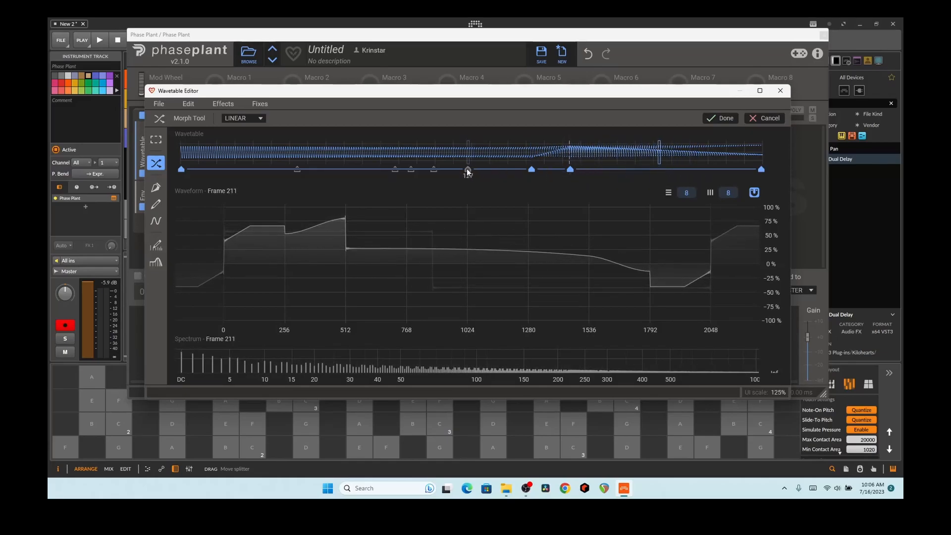
Step: Select the range of wavetable frames from 172 to 210
{"action": "left_click", "coordinate": [156, 139]}
{"action": "left_click", "coordinate": [570, 151]}
{"action": "left_click_drag", "start_coordinate": [572, 157], "coordinate": [657, 152]}
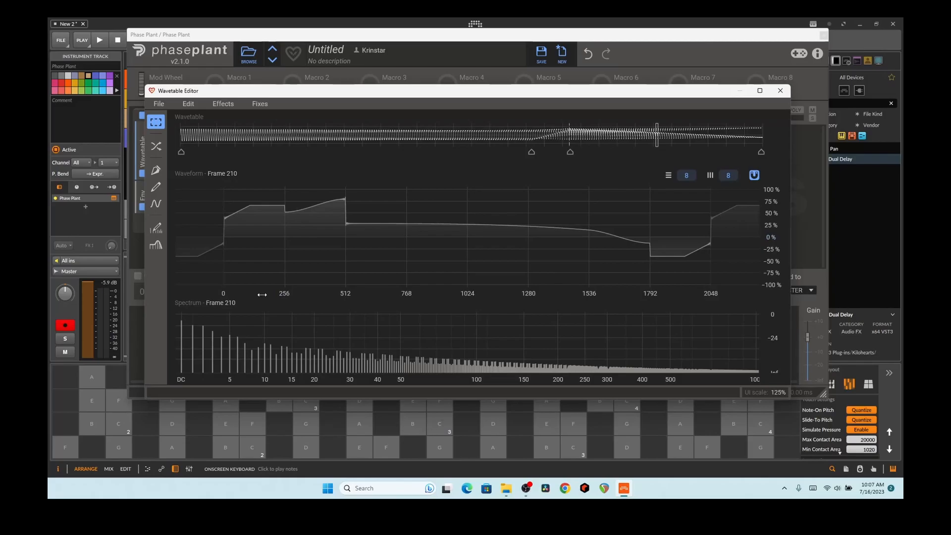
Step: Fill the selected frames with a sine using the Wave tool, increasing its repeat to about two cycles and adjusting the origin
{"action": "left_click", "coordinate": [156, 203]}
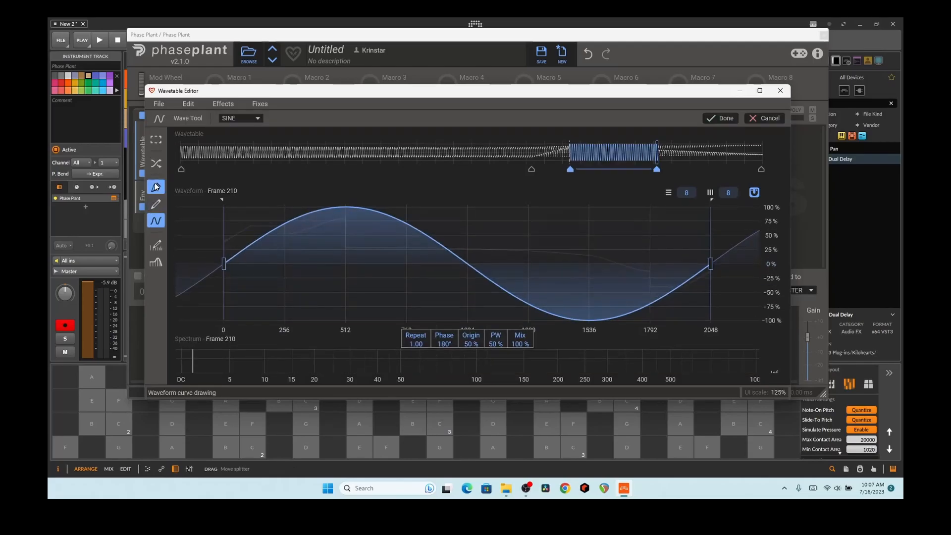
{"action": "left_click", "coordinate": [156, 204]}
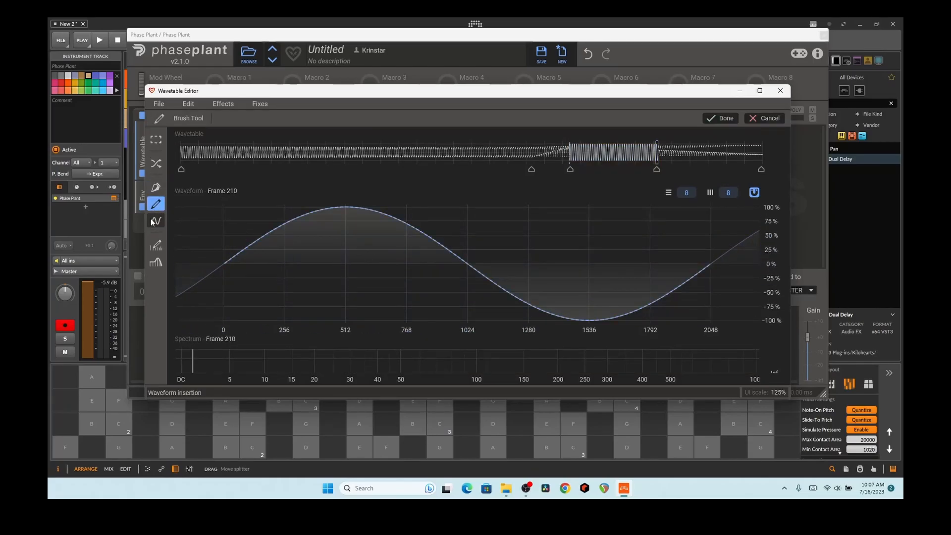
{"action": "left_click", "coordinate": [155, 221]}
{"action": "left_click_drag", "start_coordinate": [416, 343], "coordinate": [416, 325]}
{"action": "mouse_move", "coordinate": [471, 341]}
{"action": "left_mouse_down"}
{"action": "mouse_move", "coordinate": [472, 329]}
{"action": "mouse_move", "coordinate": [464, 348]}
{"action": "left_mouse_up"}
Step: Draw rising harmonics up to about 50 with the Harmonic Edit tool, plus raised bands at roughly 90 to 250 and 300 to 400
{"action": "left_click", "coordinate": [158, 244]}
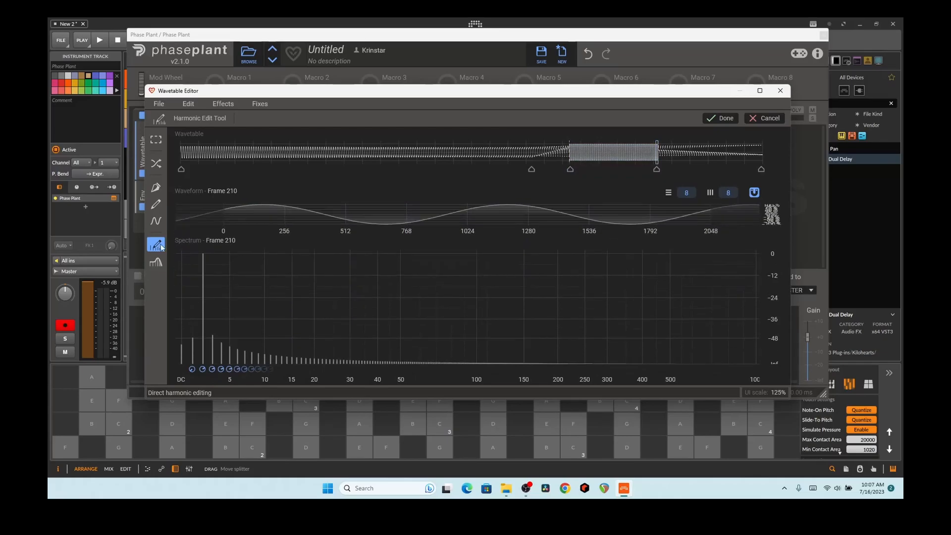
{"action": "mouse_move", "coordinate": [304, 333]}
{"action": "left_mouse_down"}
{"action": "mouse_move", "coordinate": [243, 354]}
{"action": "mouse_move", "coordinate": [405, 267]}
{"action": "left_mouse_up"}
{"action": "left_click_drag", "start_coordinate": [459, 318], "coordinate": [585, 291]}
{"action": "left_click_drag", "start_coordinate": [611, 293], "coordinate": [646, 296]}
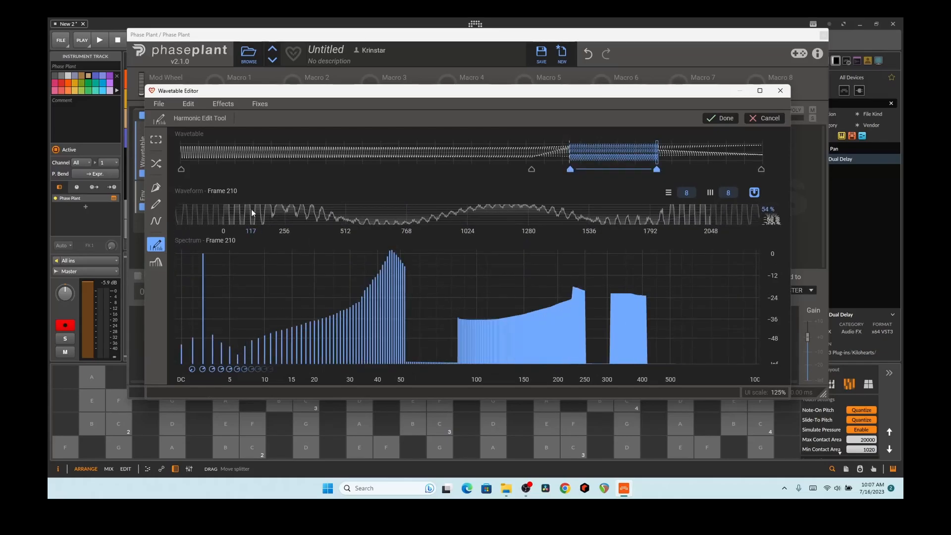
Step: Low-pass filter the selected frames with cutoff 32.000, Q 2.263 and slope 20.10 dB/oct
{"action": "left_click", "coordinate": [156, 261]}
{"action": "left_click_drag", "start_coordinate": [472, 393], "coordinate": [447, 354]}
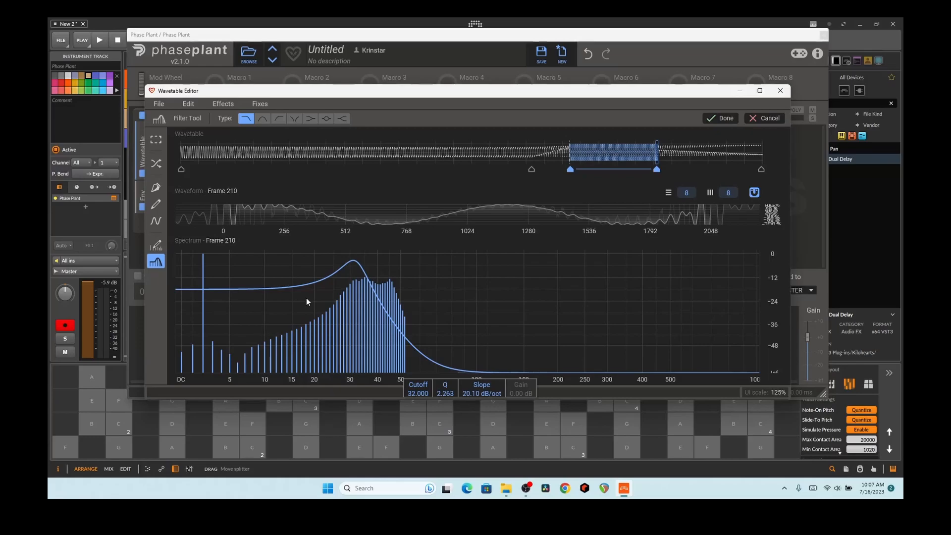
Step: Audition the filtered frames by playing notes while scrubbing the wavetable generator's frame around 172
{"action": "left_click", "coordinate": [246, 452]}
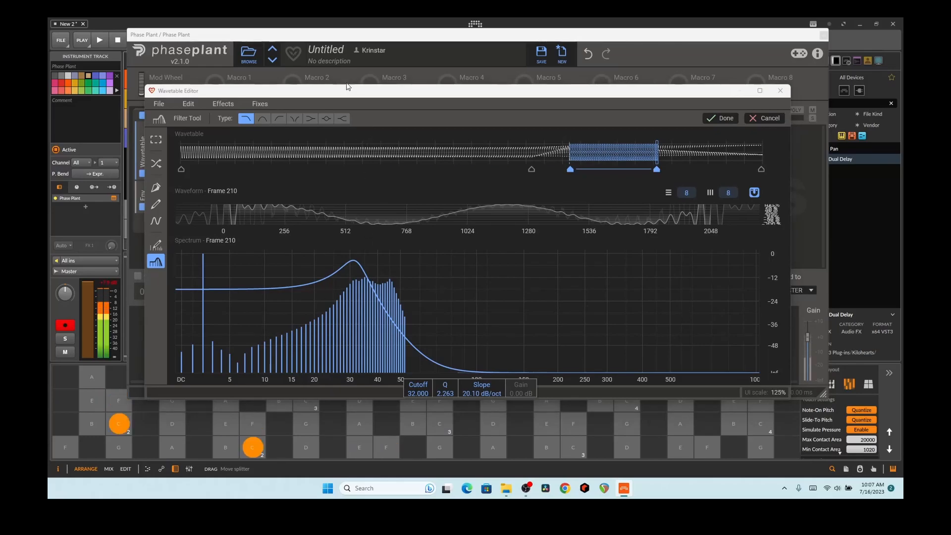
{"action": "left_click_drag", "start_coordinate": [346, 90], "coordinate": [597, 176]}
{"action": "left_click", "coordinate": [245, 428]}
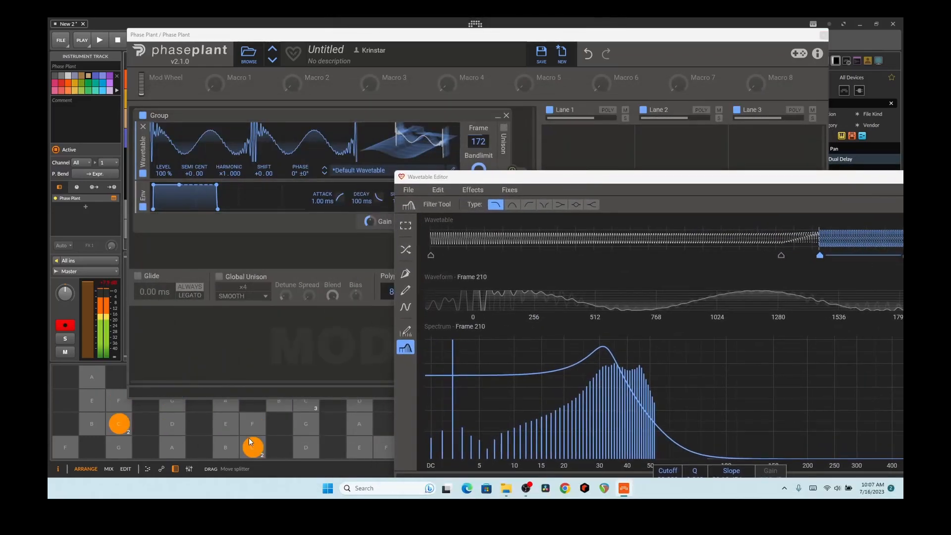
{"action": "mouse_move", "coordinate": [477, 141]}
{"action": "left_mouse_down"}
{"action": "mouse_move", "coordinate": [478, 168]}
{"action": "mouse_move", "coordinate": [477, 127]}
{"action": "mouse_move", "coordinate": [478, 136]}
{"action": "left_mouse_up"}
{"action": "left_click_drag", "start_coordinate": [547, 179], "coordinate": [364, 90]}
Step: Morph linearly between frames 134 and 210, and uncover the wavetable generator behind the editor
{"action": "left_click_drag", "start_coordinate": [551, 163], "coordinate": [648, 163]}
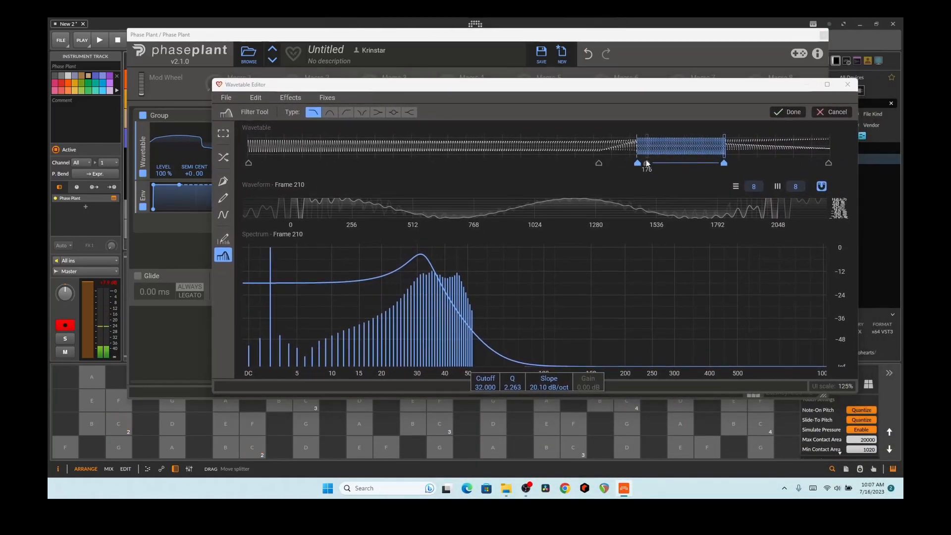
{"action": "left_click", "coordinate": [223, 157]}
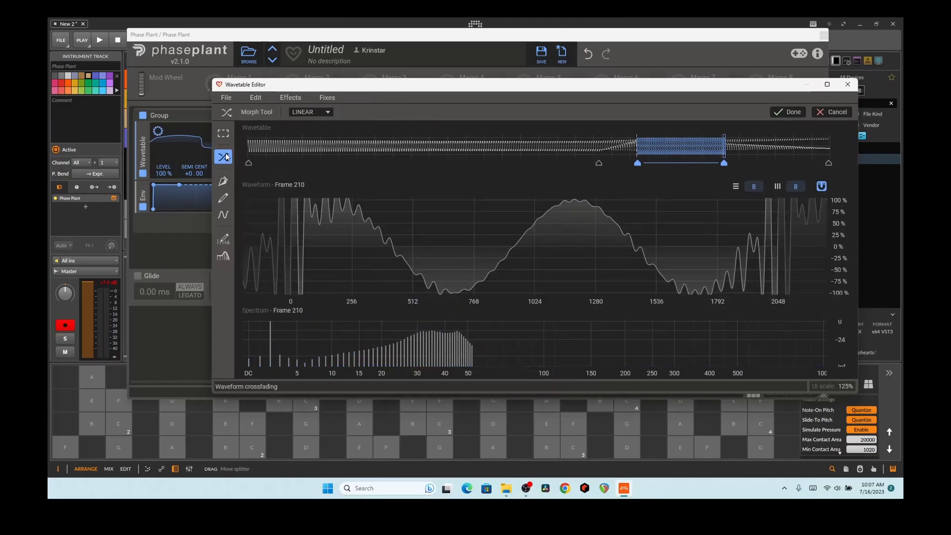
{"action": "left_click_drag", "start_coordinate": [605, 163], "coordinate": [551, 163]}
{"action": "left_click_drag", "start_coordinate": [443, 87], "coordinate": [520, 227]}
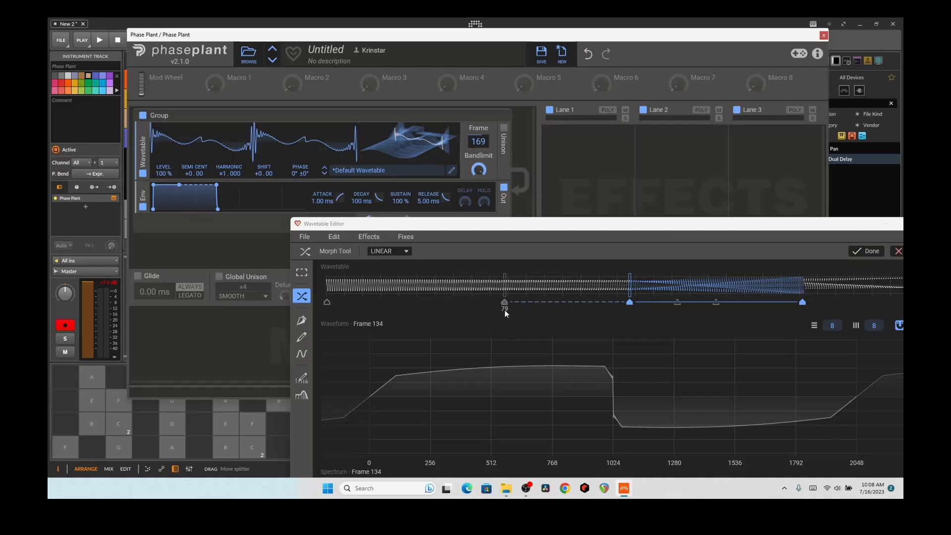
{"action": "left_click_drag", "start_coordinate": [497, 228], "coordinate": [453, 166]}
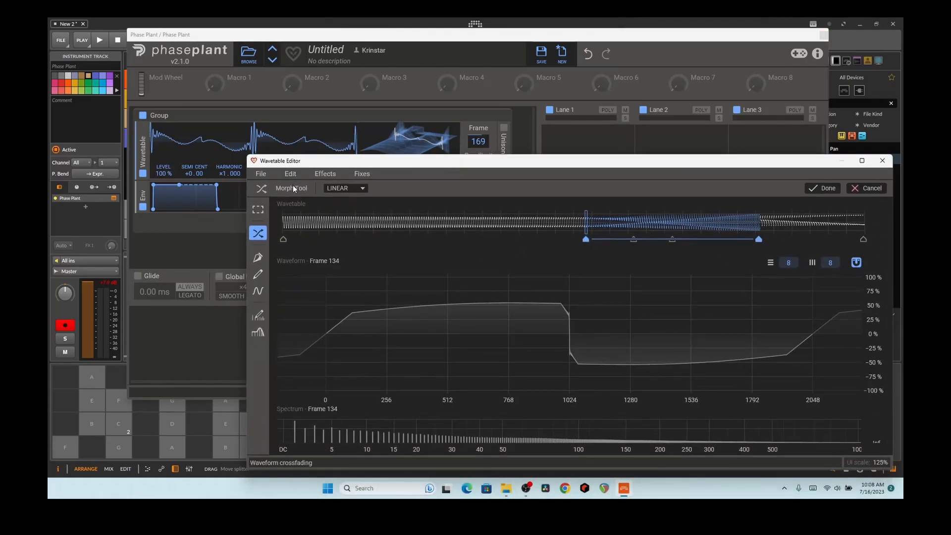
Step: Switch the Morph tool's mode from Linear to Spectral
{"action": "left_click", "coordinate": [337, 189]}
{"action": "left_click", "coordinate": [346, 199]}
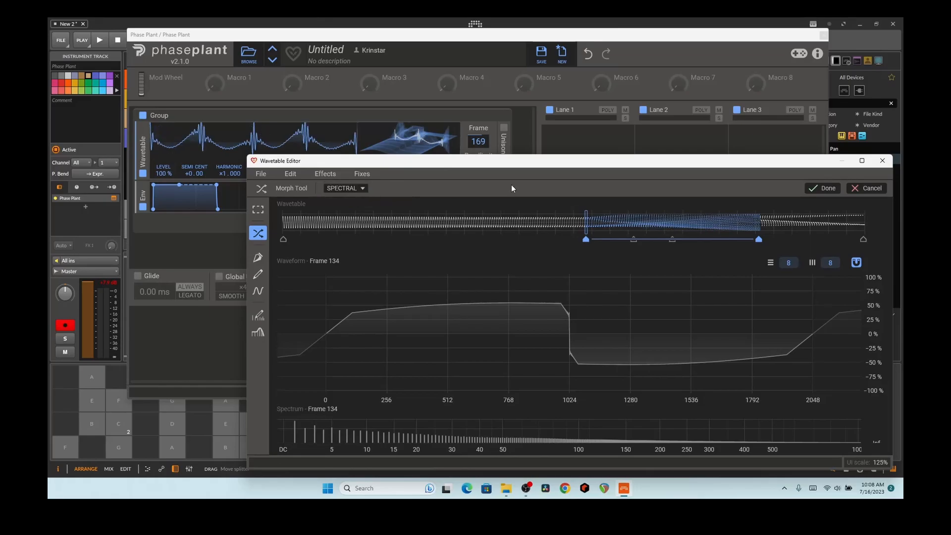
{"action": "left_click_drag", "start_coordinate": [516, 162], "coordinate": [498, 100]}
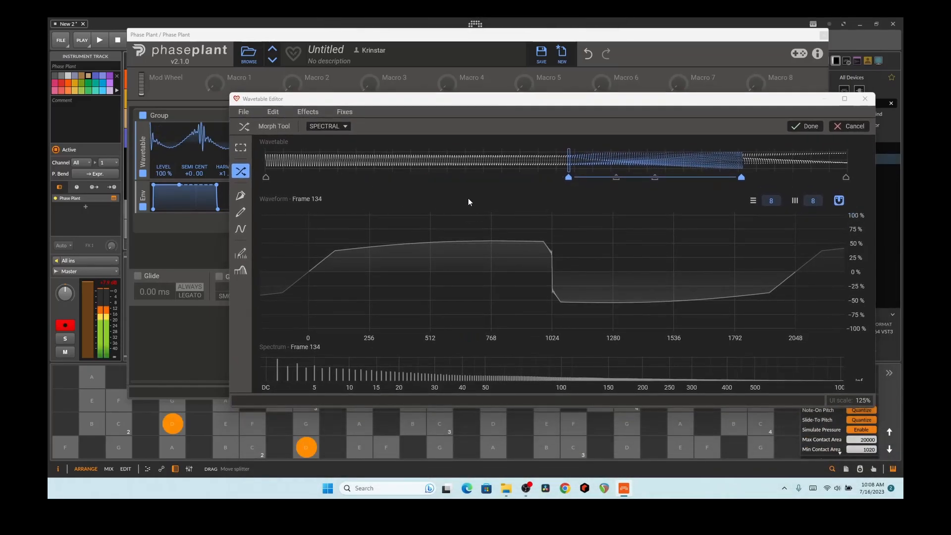
Step: Extend the spectral morph's start well before frame 134 and add a morph marker at frame 167
{"action": "mouse_move", "coordinate": [569, 177]}
{"action": "left_mouse_down"}
{"action": "mouse_move", "coordinate": [687, 178]}
{"action": "mouse_move", "coordinate": [453, 177]}
{"action": "mouse_move", "coordinate": [510, 178]}
{"action": "mouse_move", "coordinate": [475, 177]}
{"action": "left_mouse_up"}
{"action": "left_click", "coordinate": [231, 444]}
{"action": "mouse_move", "coordinate": [635, 188]}
{"action": "left_mouse_down"}
{"action": "mouse_move", "coordinate": [676, 177]}
{"action": "mouse_move", "coordinate": [632, 178]}
{"action": "mouse_move", "coordinate": [643, 177]}
{"action": "left_mouse_up"}
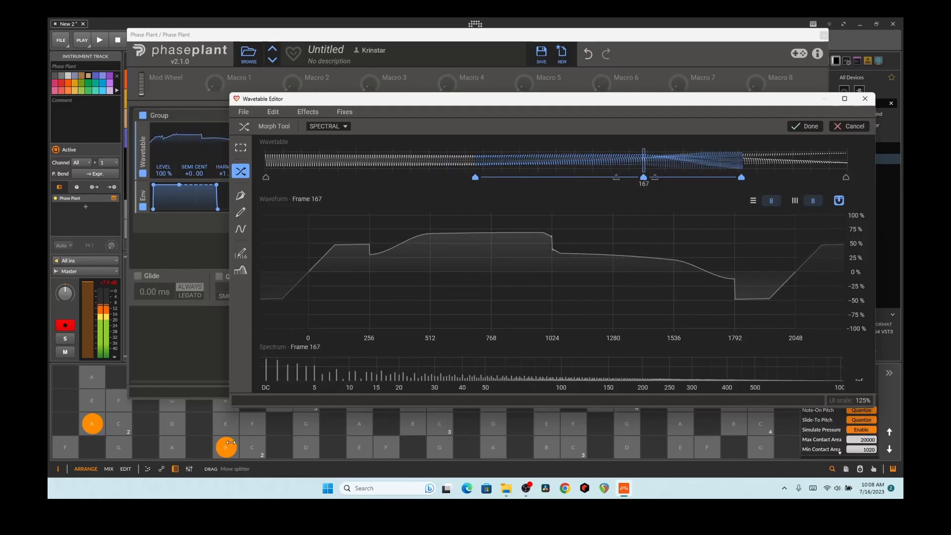
Step: Set the wavetable generator's frame to 138 to audition the spectral morph
{"action": "left_click_drag", "start_coordinate": [473, 105], "coordinate": [742, 193]}
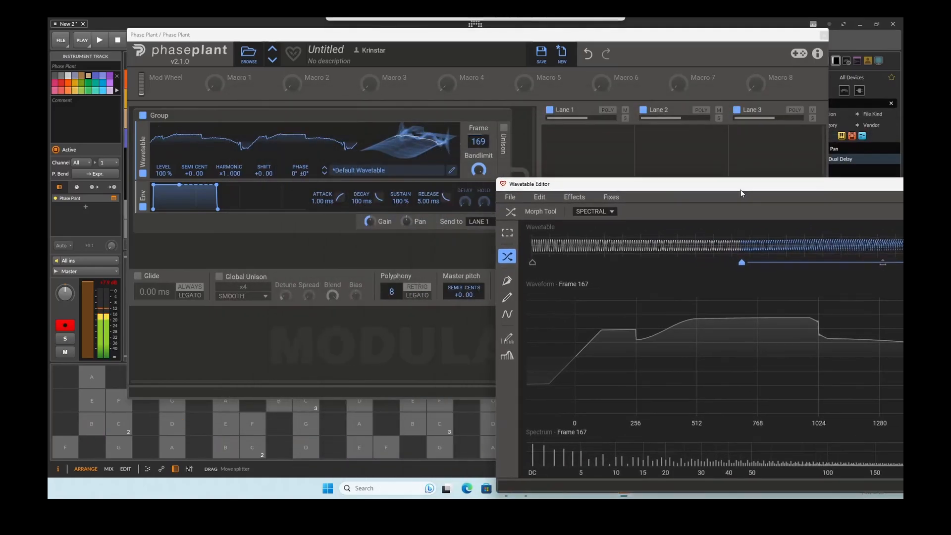
{"action": "left_click_drag", "start_coordinate": [478, 141], "coordinate": [478, 147]}
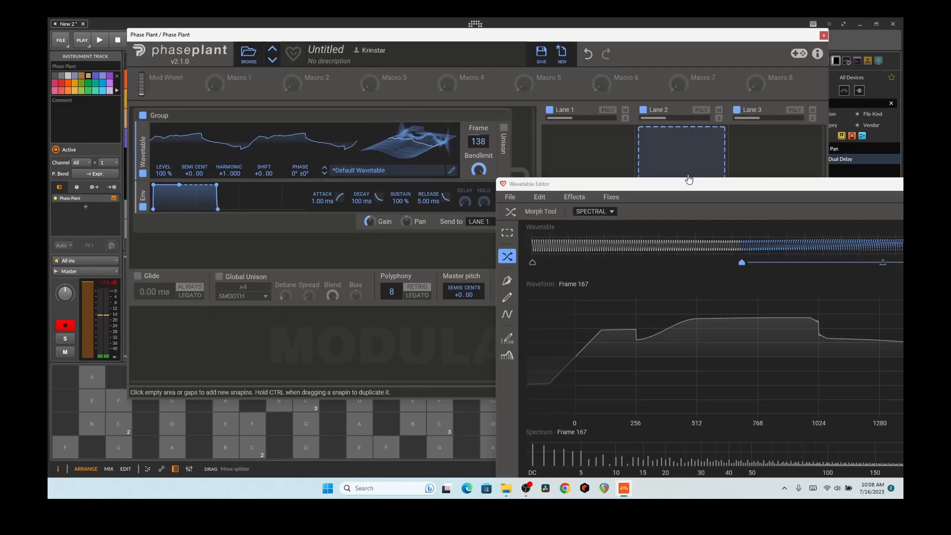
{"action": "left_click_drag", "start_coordinate": [685, 180], "coordinate": [358, 113]}
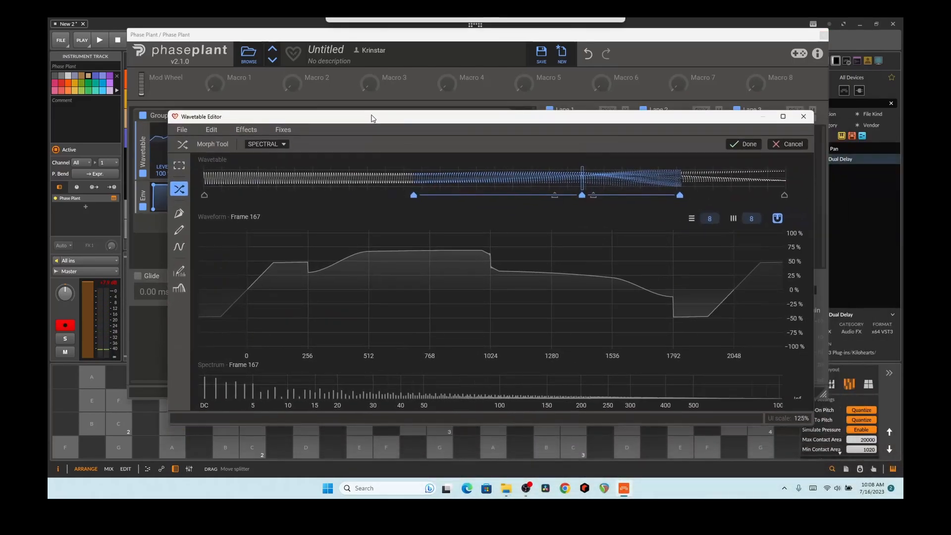
Step: Apply the Sine FM effect to the whole wavetable with frequency 1.10, phase 9° and overlap 33%
{"action": "left_click", "coordinate": [250, 133]}
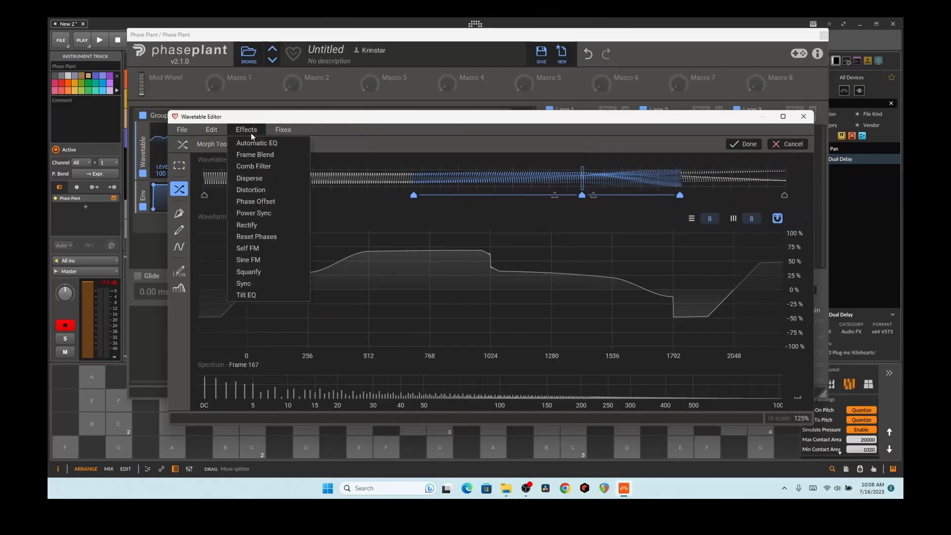
{"action": "left_click", "coordinate": [258, 262]}
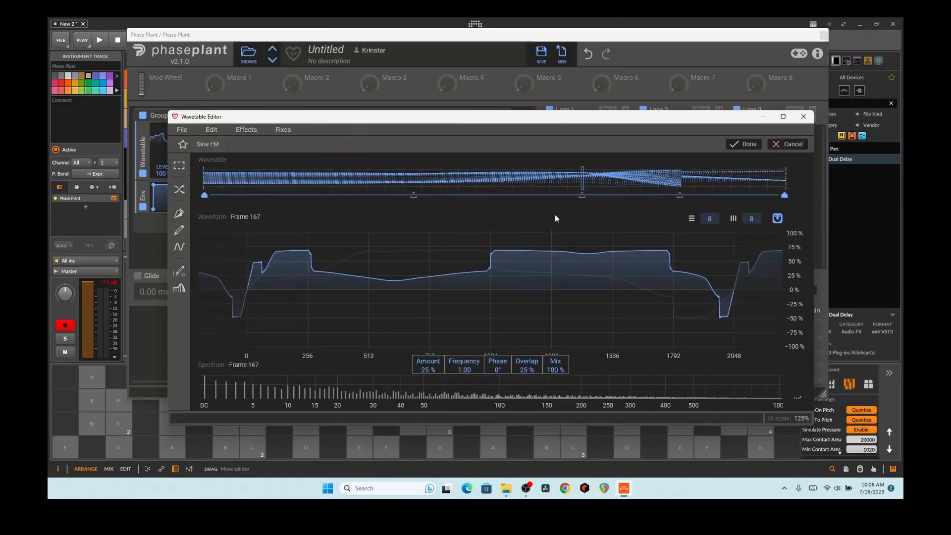
{"action": "left_click_drag", "start_coordinate": [527, 370], "coordinate": [464, 366]}
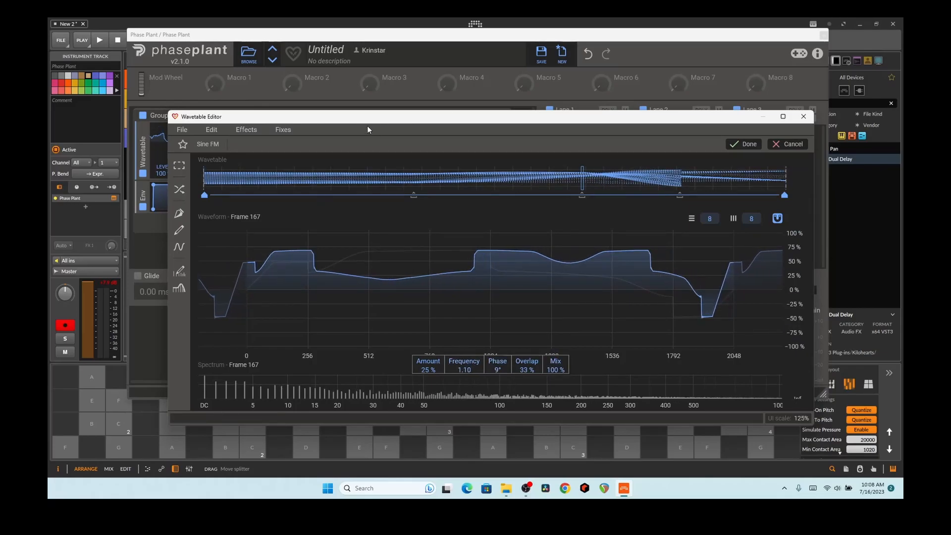
Step: Apply the Comb Filter effect to the whole wavetable with warp 64% and mix 62%, and show frame 160
{"action": "left_click", "coordinate": [224, 130]}
{"action": "mouse_move", "coordinate": [246, 129]}
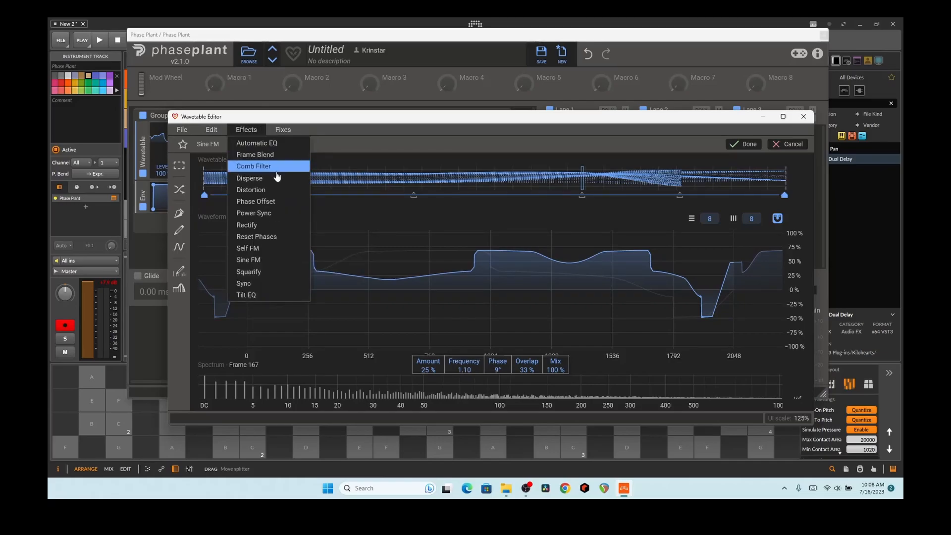
{"action": "left_click", "coordinate": [303, 171]}
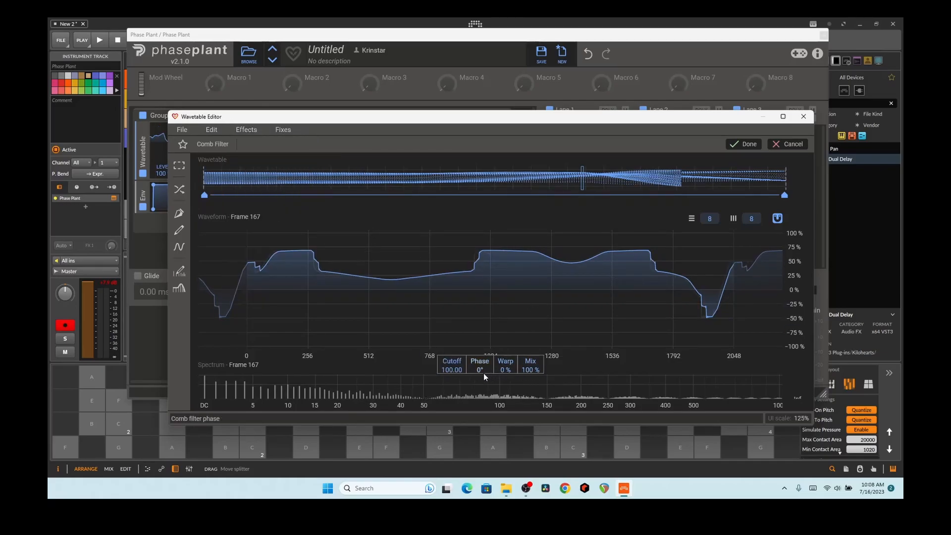
{"action": "left_click_drag", "start_coordinate": [506, 369], "coordinate": [520, 372]}
{"action": "left_click_drag", "start_coordinate": [251, 427], "coordinate": [252, 326]}
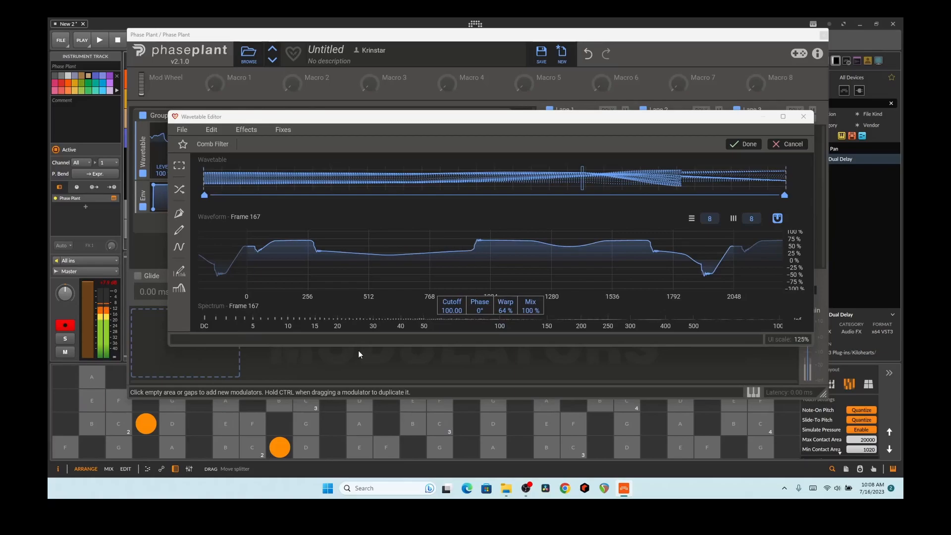
{"action": "left_click_drag", "start_coordinate": [530, 310], "coordinate": [531, 347]}
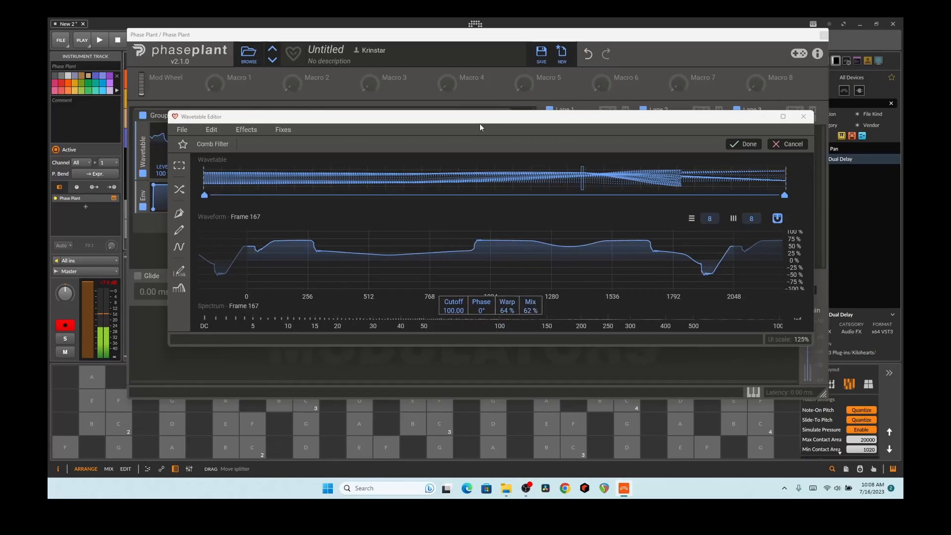
{"action": "mouse_move", "coordinate": [588, 185]}
{"action": "left_mouse_down"}
{"action": "mouse_move", "coordinate": [610, 183]}
{"action": "mouse_move", "coordinate": [566, 183]}
{"action": "left_mouse_up"}
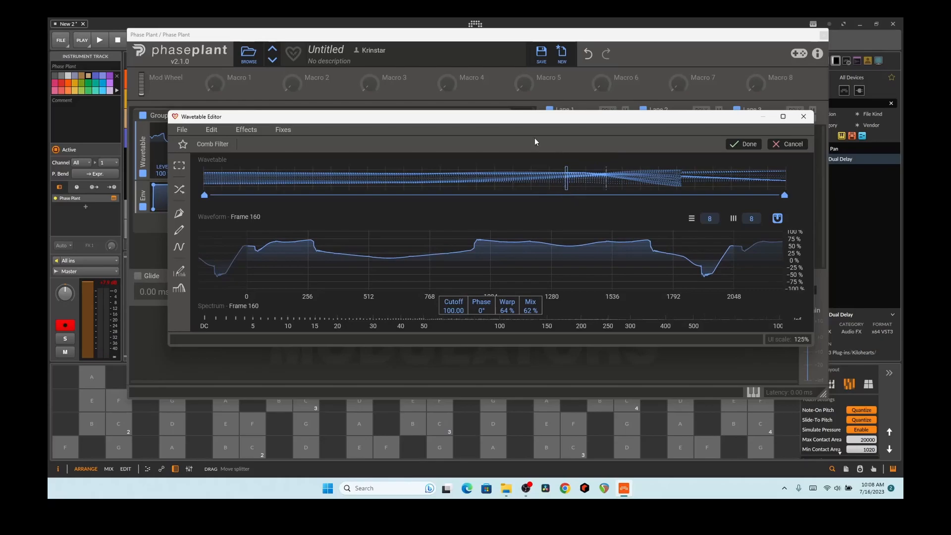
Step: Set the wavetable generator's frame to 160 to audition the comb-filtered wavetable
{"action": "left_click_drag", "start_coordinate": [535, 125], "coordinate": [550, 211]}
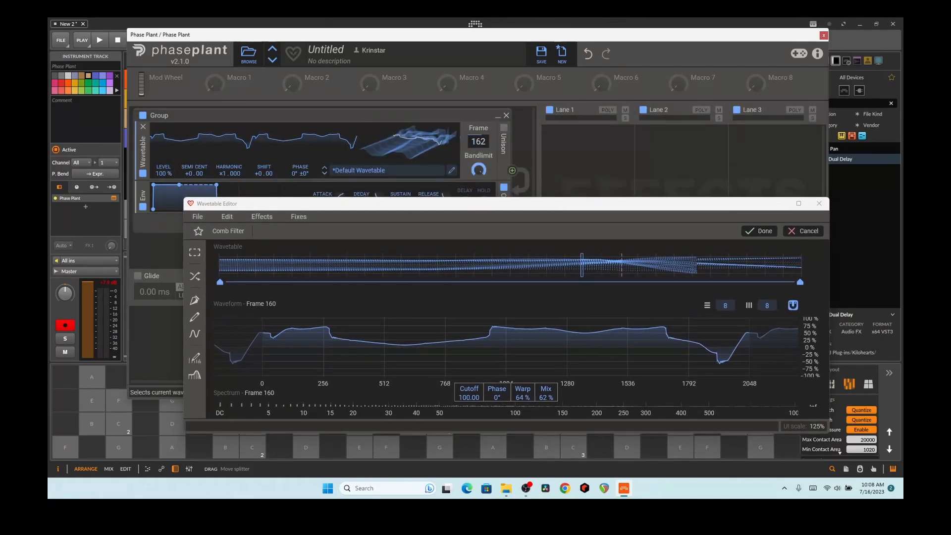
{"action": "left_click_drag", "start_coordinate": [477, 142], "coordinate": [477, 143]}
{"action": "left_click_drag", "start_coordinate": [501, 202], "coordinate": [502, 146]}
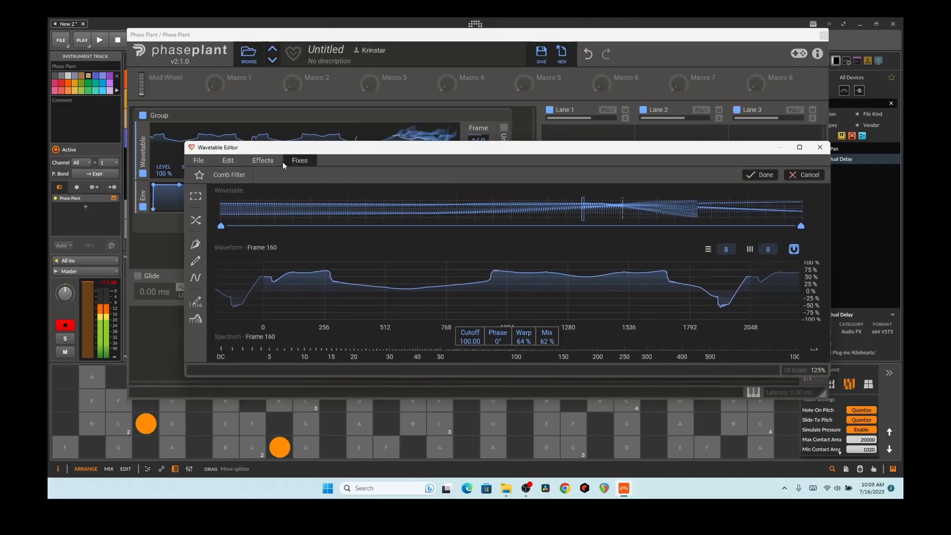
Step: Rectify the frames from 160 to the next marker at 100% mix, and apply Sine FM at 25% amount over a wider range starting at frame 136
{"action": "left_click", "coordinate": [270, 160]}
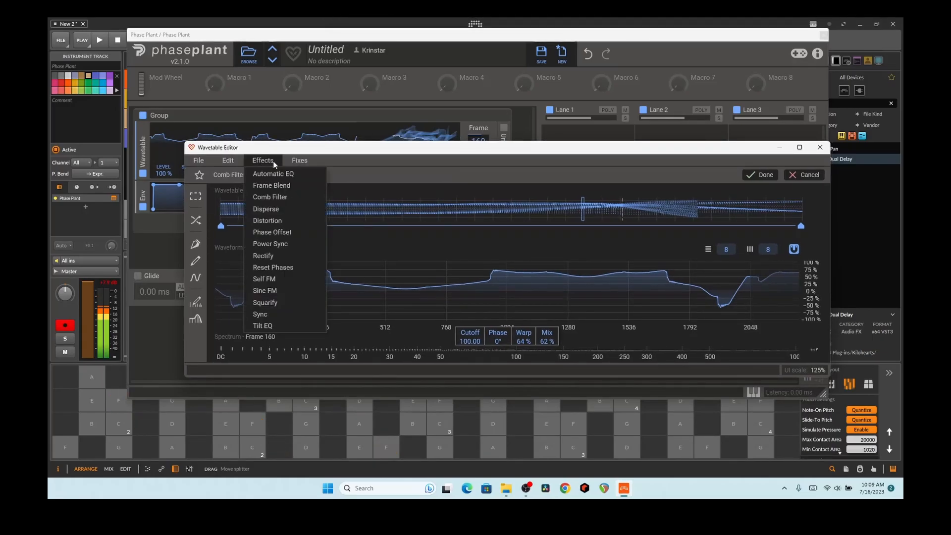
{"action": "left_click", "coordinate": [293, 255]}
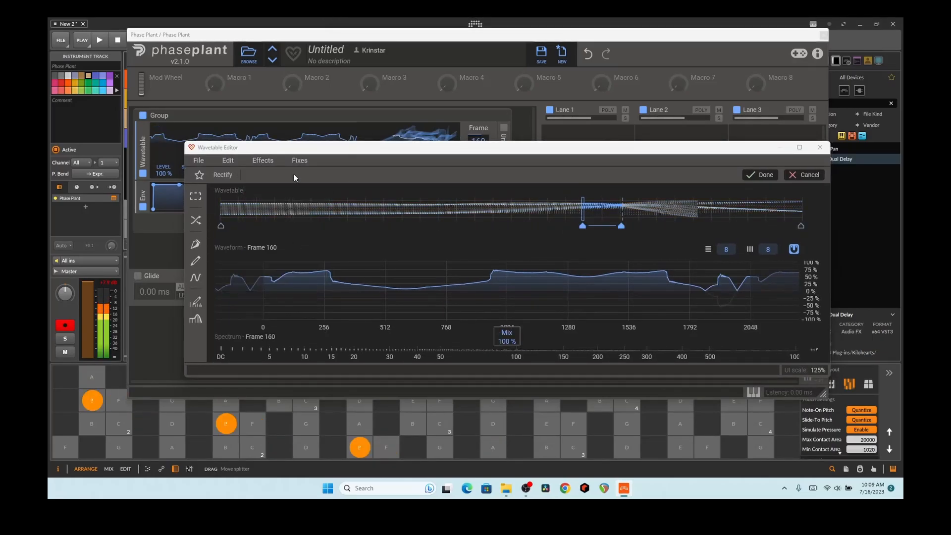
{"action": "left_click", "coordinate": [267, 160]}
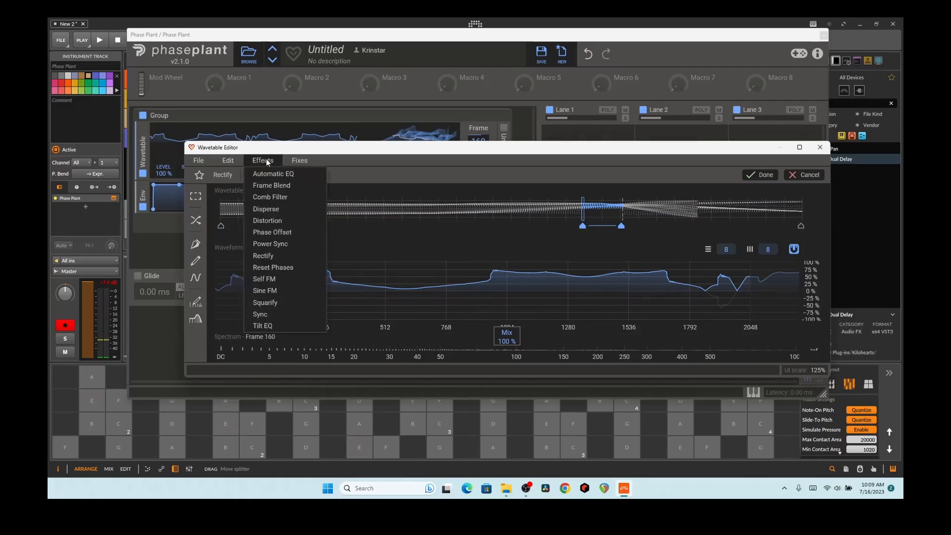
{"action": "left_click", "coordinate": [280, 294]}
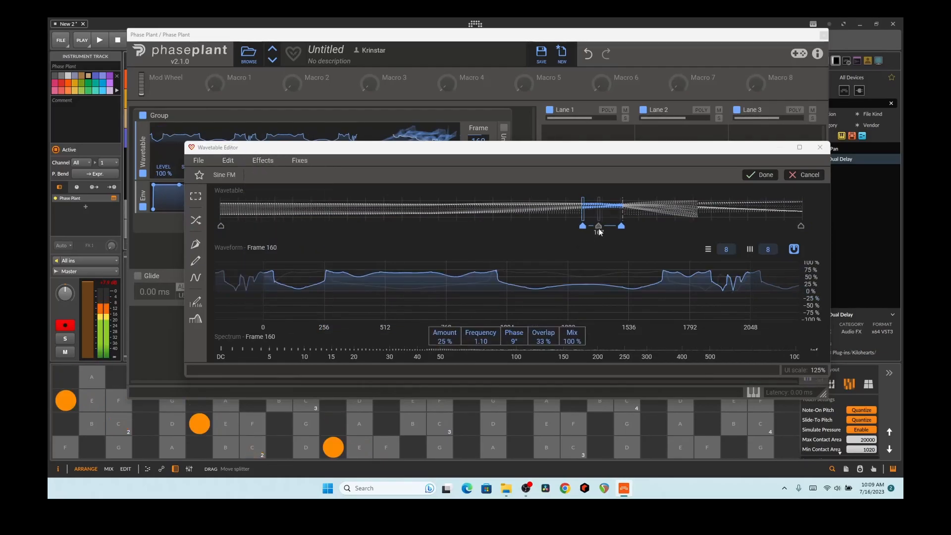
{"action": "left_click_drag", "start_coordinate": [621, 226], "coordinate": [655, 229]}
{"action": "left_click_drag", "start_coordinate": [582, 229], "coordinate": [527, 230]}
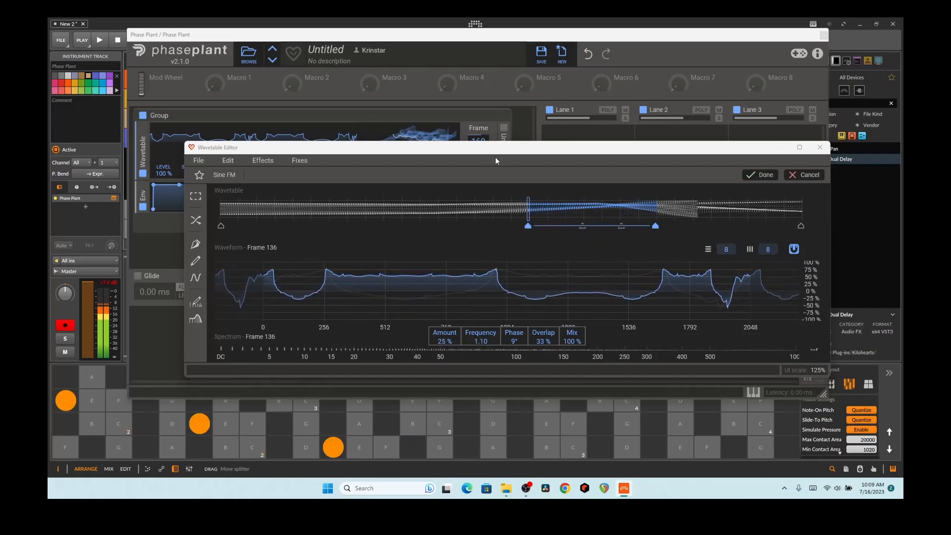
{"action": "left_click_drag", "start_coordinate": [489, 150], "coordinate": [490, 159]}
{"action": "left_click_drag", "start_coordinate": [306, 162], "coordinate": [310, 110]}
{"action": "left_click", "coordinate": [305, 117]}
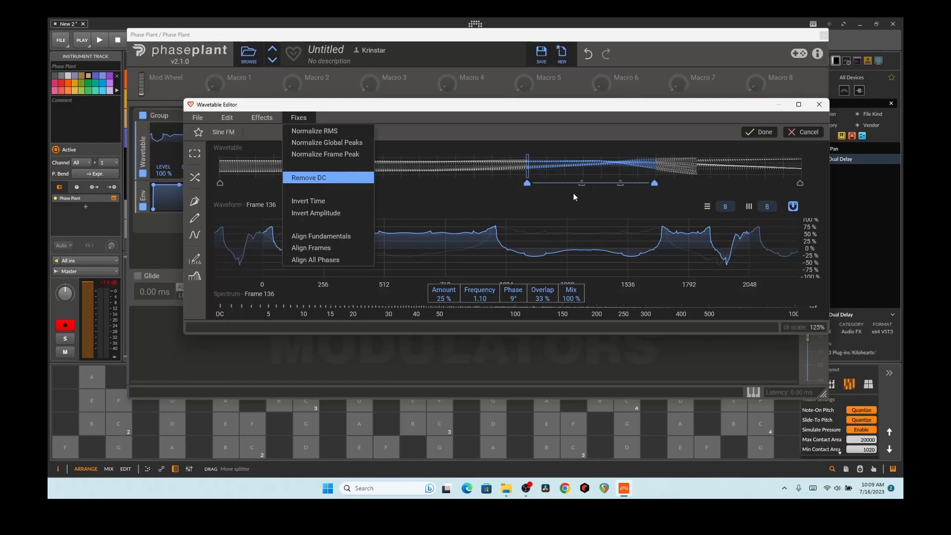
{"action": "left_click", "coordinate": [531, 141]}
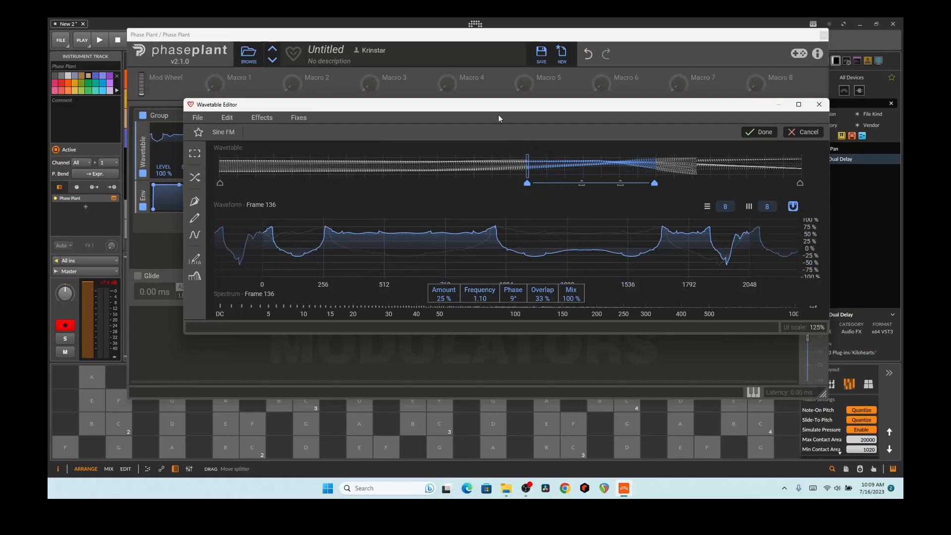
Step: Commit the Sine FM edit and close the wavetable editor
{"action": "left_click_drag", "start_coordinate": [497, 106], "coordinate": [519, 76]}
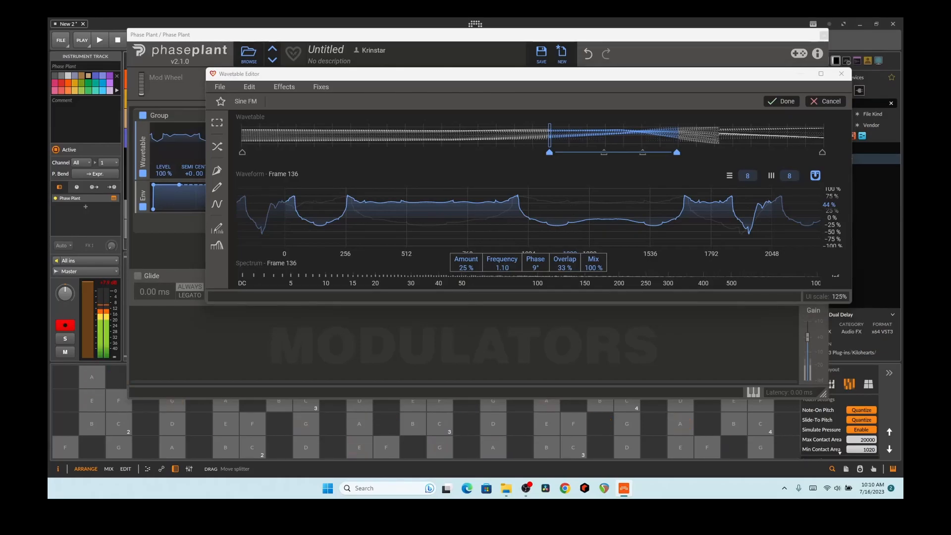
{"action": "left_click", "coordinate": [795, 101]}
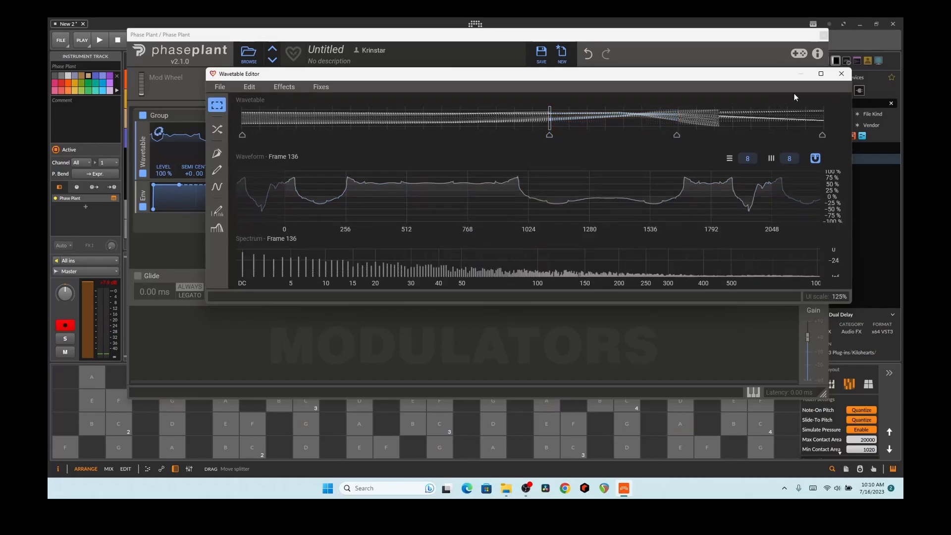
{"action": "left_click", "coordinate": [838, 77]}
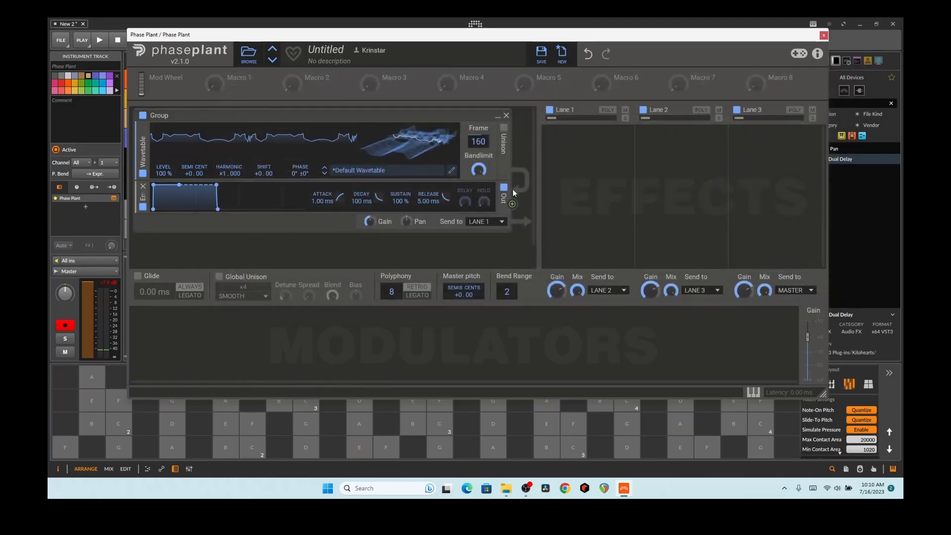
Step: Add a Dual Delay effect to Lane 1
{"action": "left_click", "coordinate": [575, 153]}
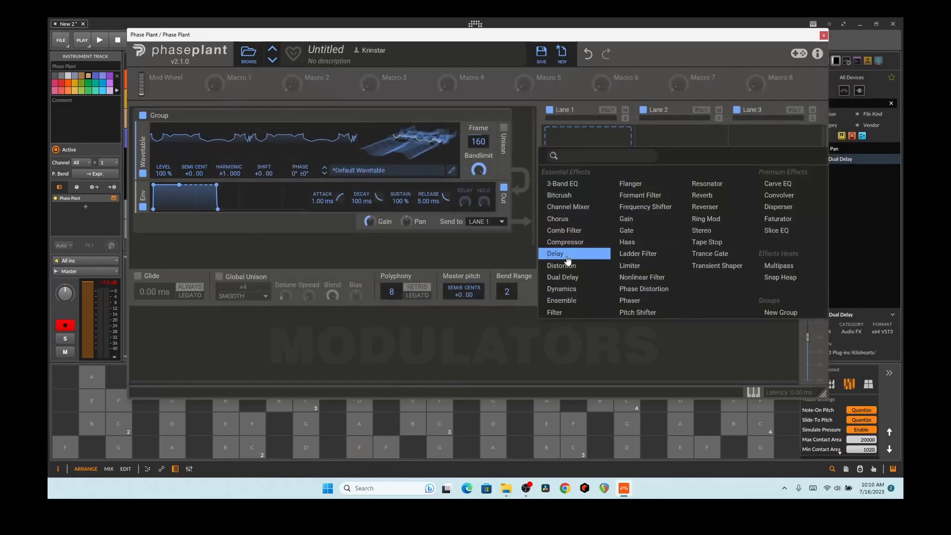
{"action": "left_click", "coordinate": [574, 278]}
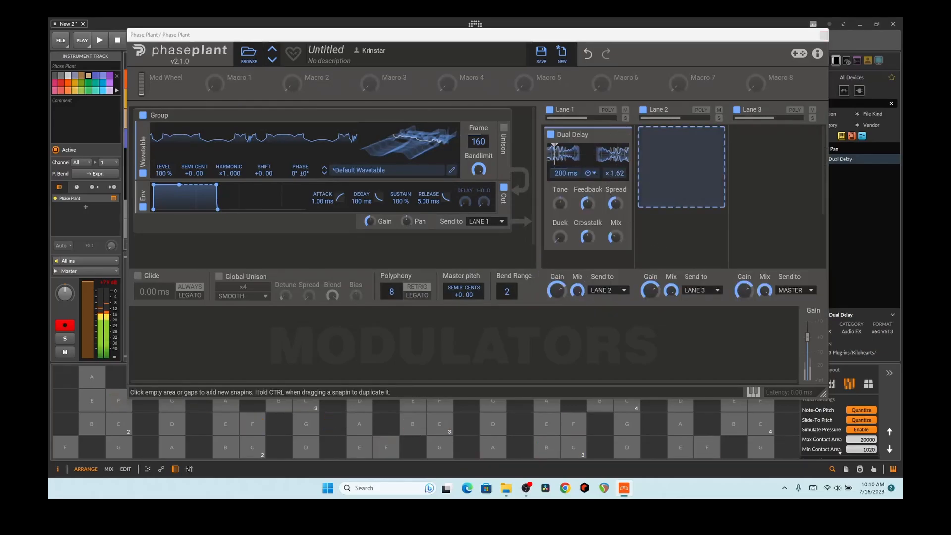
Step: Add an envelope modulator and lengthen its attack to 912 ms
{"action": "left_click", "coordinate": [190, 352]}
{"action": "left_click", "coordinate": [217, 287]}
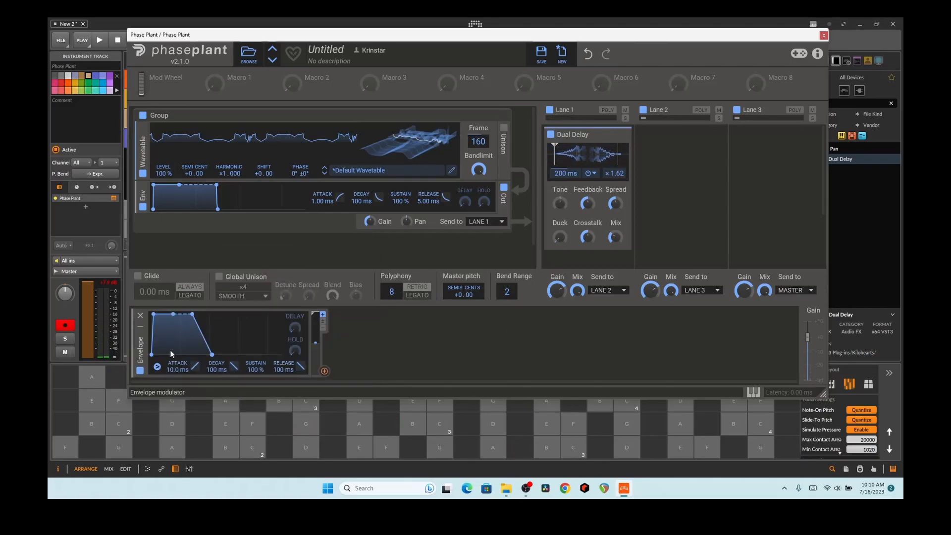
{"action": "left_click_drag", "start_coordinate": [154, 315], "coordinate": [217, 314]}
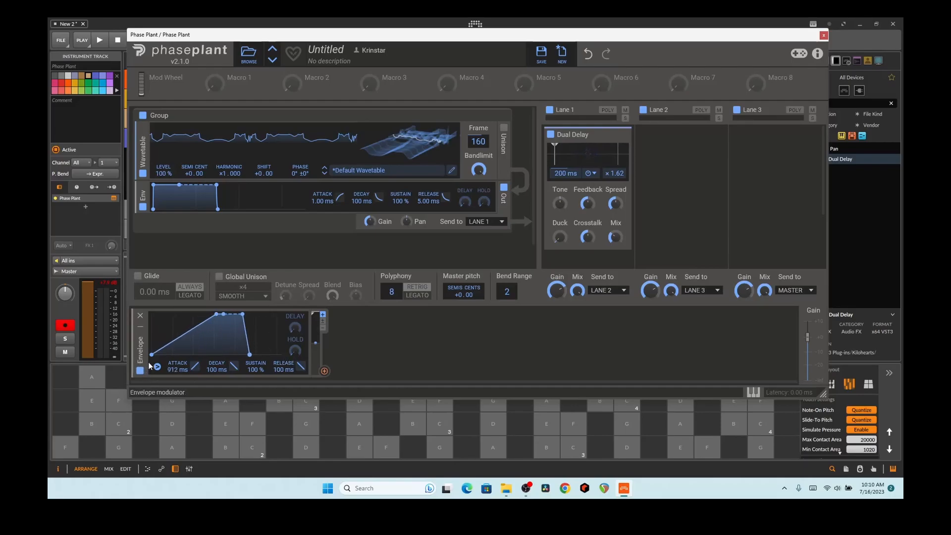
Step: Set the wavetable's base frame to 50 and route the envelope modulator to the Frame parameter
{"action": "left_click_drag", "start_coordinate": [326, 371], "coordinate": [466, 176]}
{"action": "left_click", "coordinate": [324, 372]}
{"action": "left_click_drag", "start_coordinate": [479, 142], "coordinate": [479, 192]}
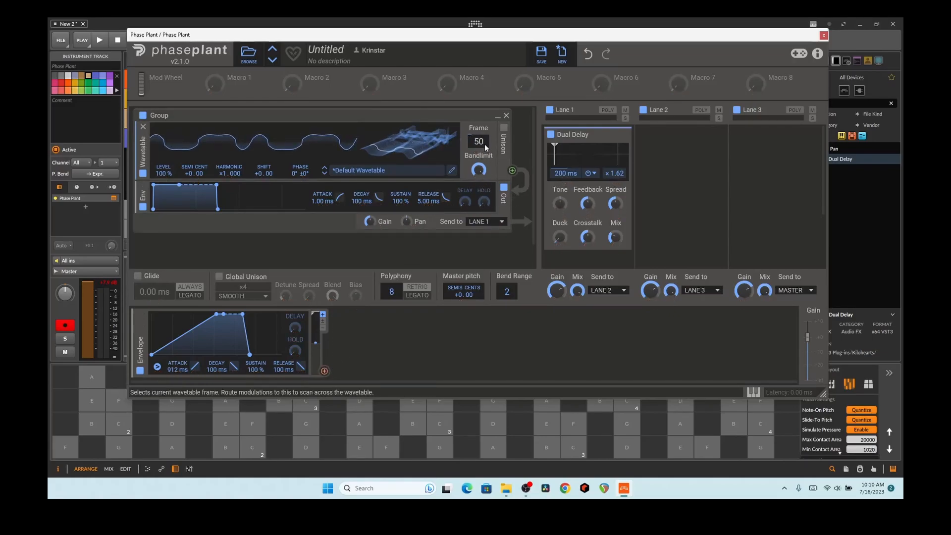
{"action": "left_click", "coordinate": [324, 371]}
{"action": "left_click", "coordinate": [487, 143]}
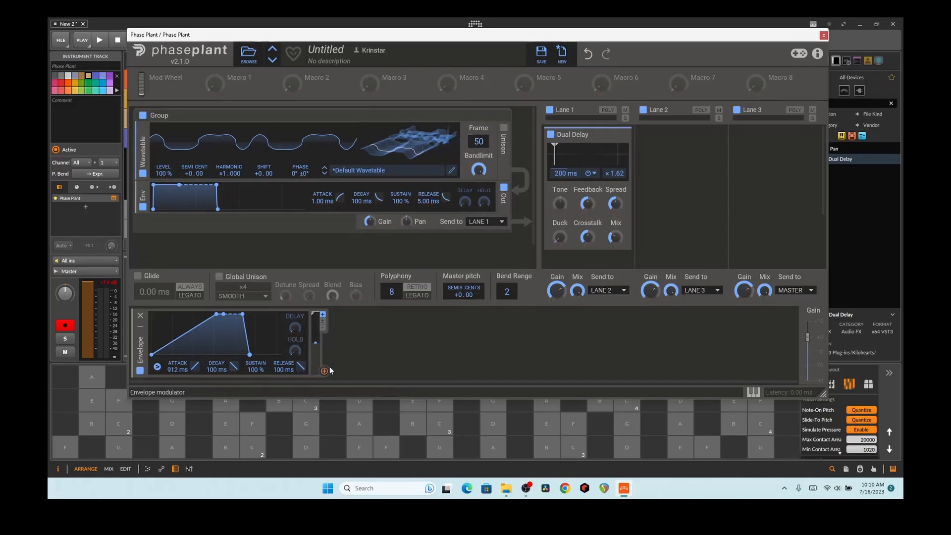
{"action": "left_click_drag", "start_coordinate": [325, 371], "coordinate": [480, 149]}
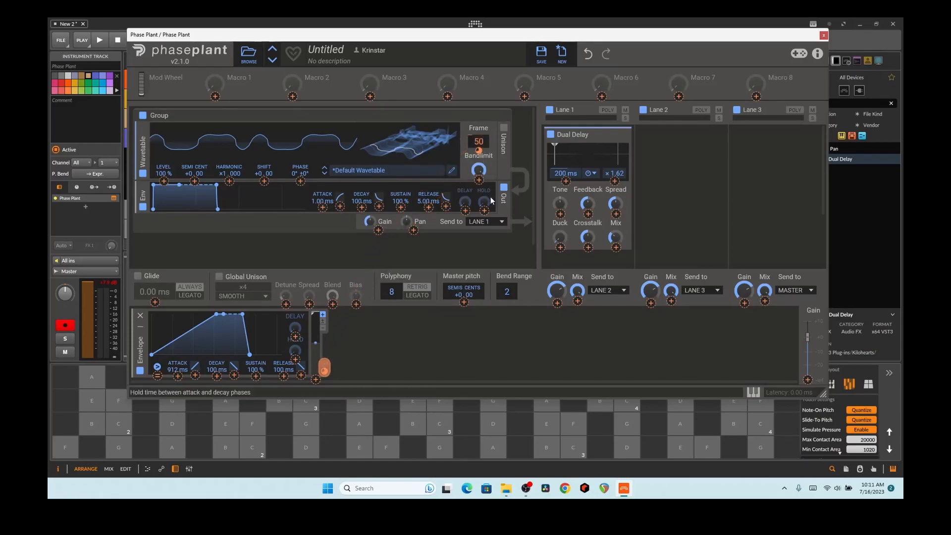
Step: Play several notes to audition the envelope sweeping through the wavetable frames
{"action": "left_click", "coordinate": [306, 424]}
{"action": "left_click", "coordinate": [225, 424]}
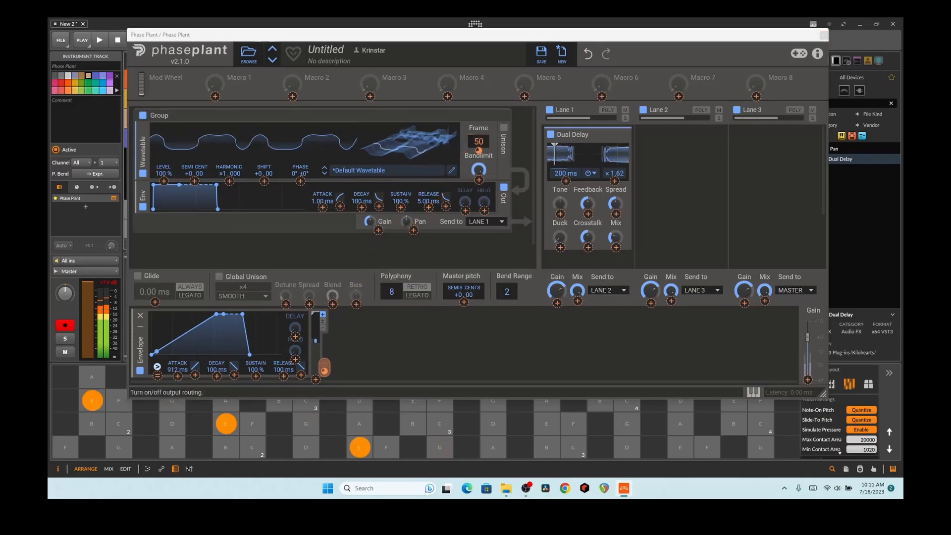
{"action": "left_click", "coordinate": [177, 440]}
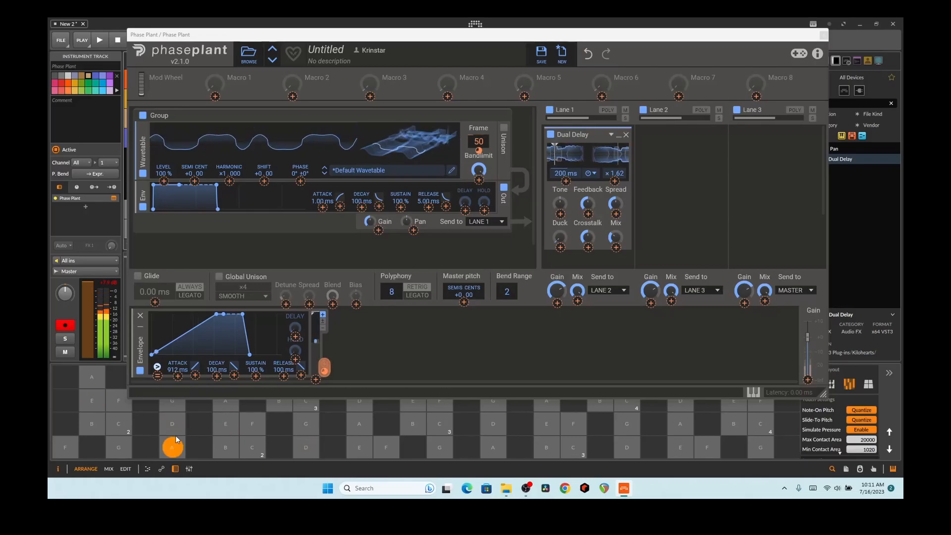
{"action": "left_click", "coordinate": [146, 424]}
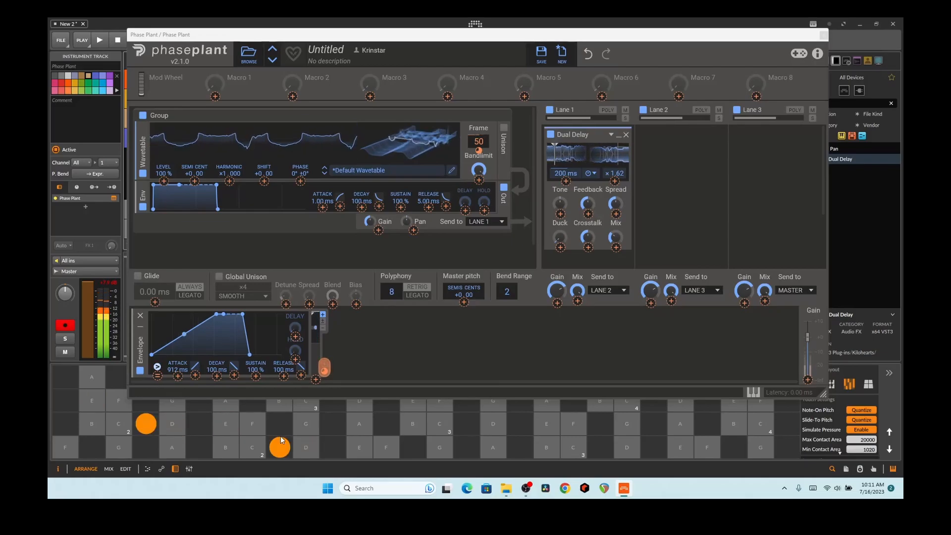
Step: Lower the Dual Delay's feedback and mix, and play a note to check the result
{"action": "left_click", "coordinate": [588, 204]}
{"action": "left_click_drag", "start_coordinate": [588, 203], "coordinate": [588, 225]}
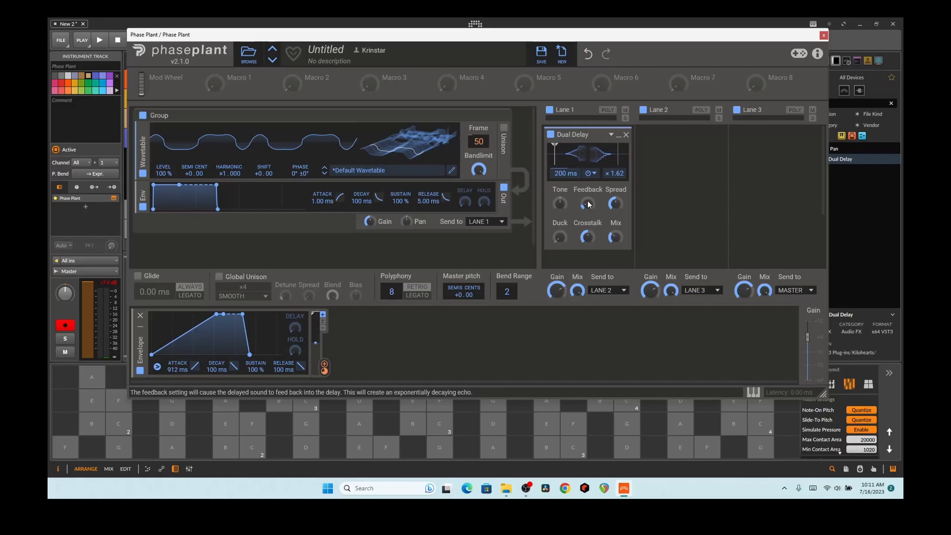
{"action": "left_click", "coordinate": [289, 432]}
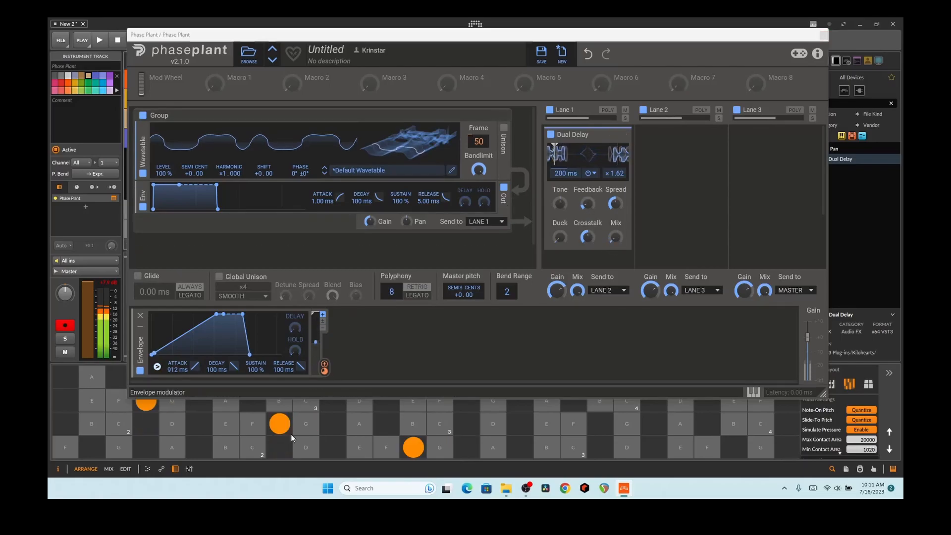
Step: Route the envelope modulator to the Dual Delay's Feedback and Mix, and audition the modulation with a few notes
{"action": "left_click", "coordinate": [325, 366]}
{"action": "left_click", "coordinate": [588, 205]}
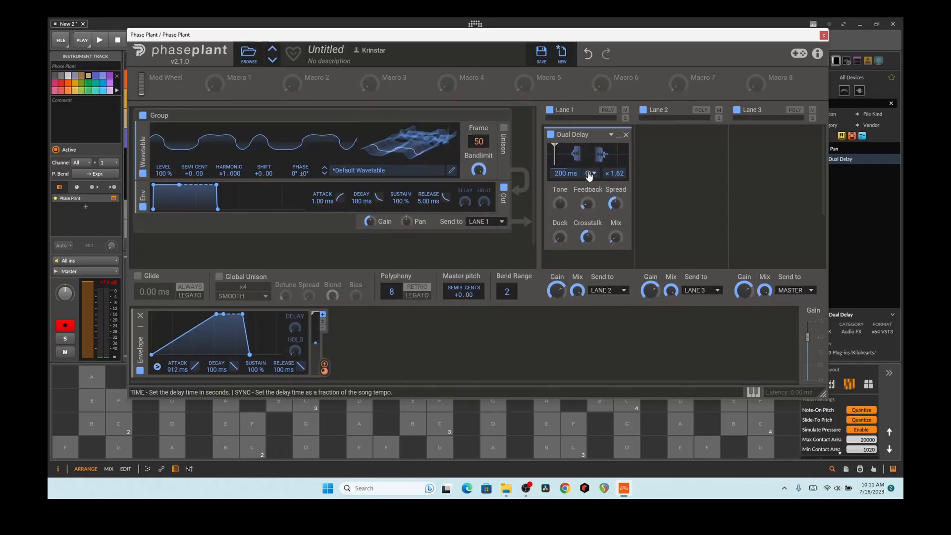
{"action": "left_click", "coordinate": [325, 367]}
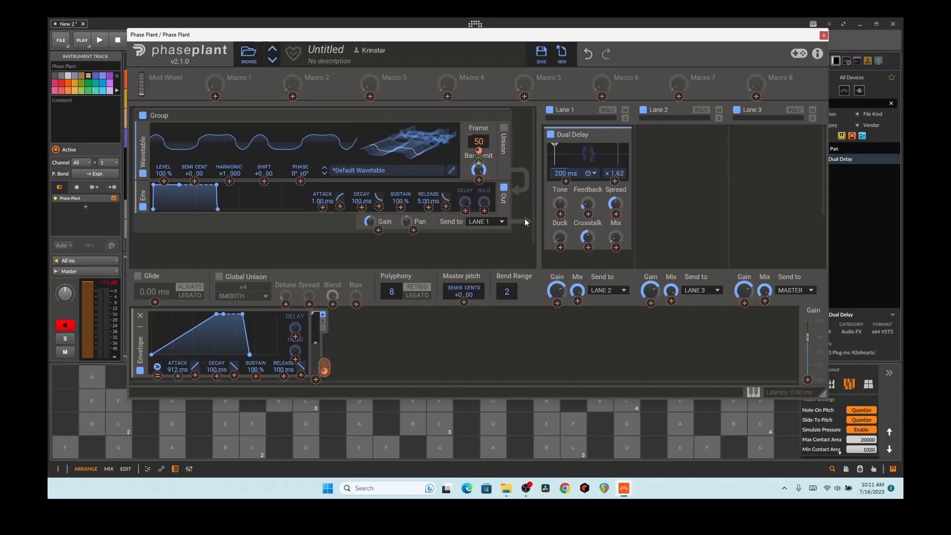
{"action": "left_click", "coordinate": [588, 213]}
{"action": "left_click", "coordinate": [616, 247]}
{"action": "left_click", "coordinate": [309, 451]}
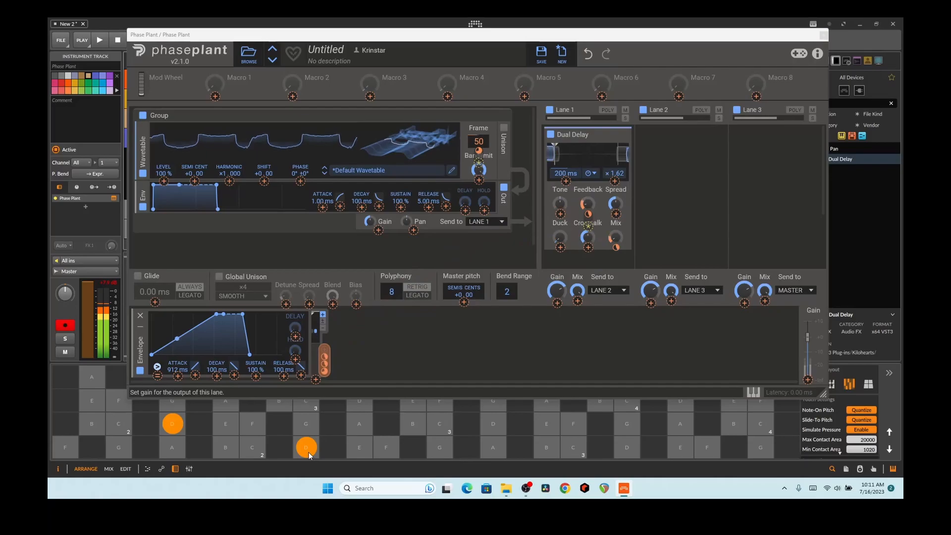
{"action": "left_click", "coordinate": [226, 447]}
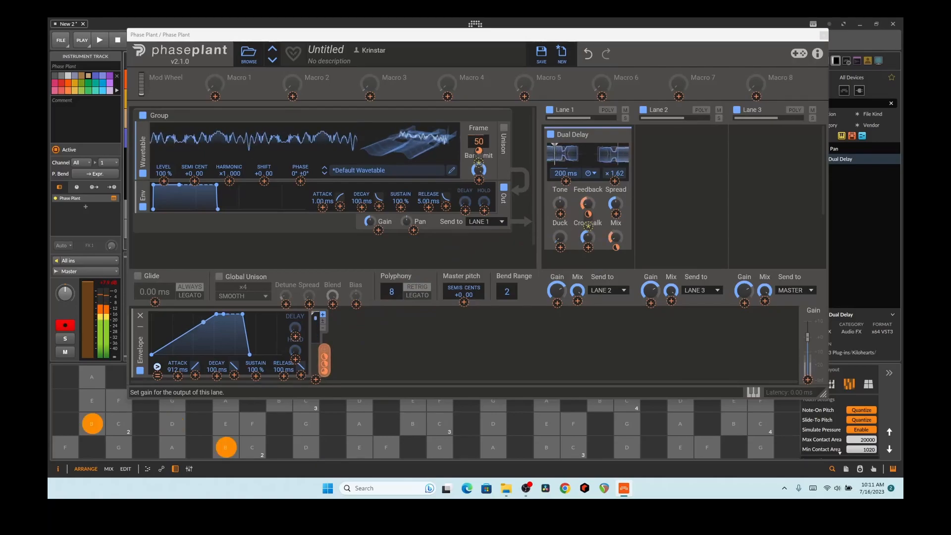
Step: Add a Reverb effect to Lane 2 and play a note to hear it
{"action": "left_click", "coordinate": [669, 159]}
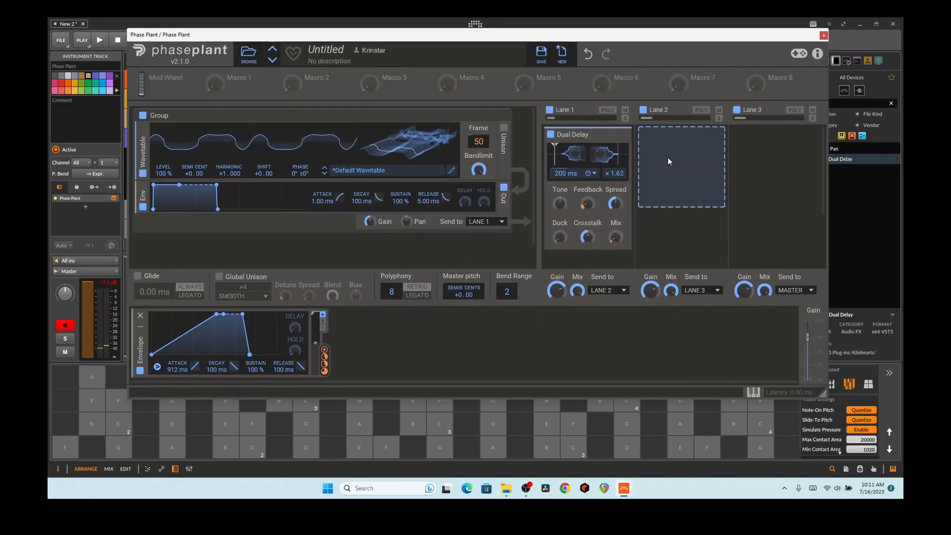
{"action": "left_click", "coordinate": [668, 161]}
{"action": "left_click", "coordinate": [720, 202]}
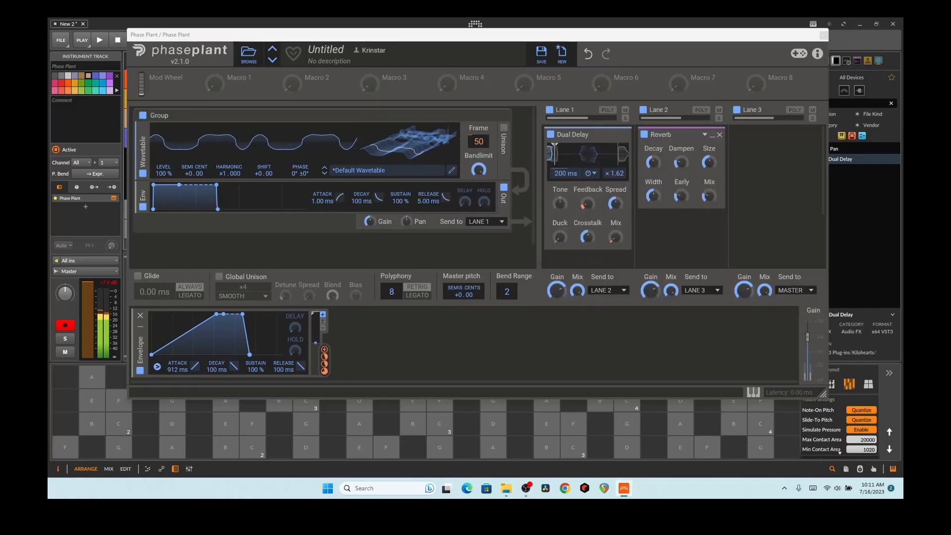
{"action": "left_click", "coordinate": [261, 456]}
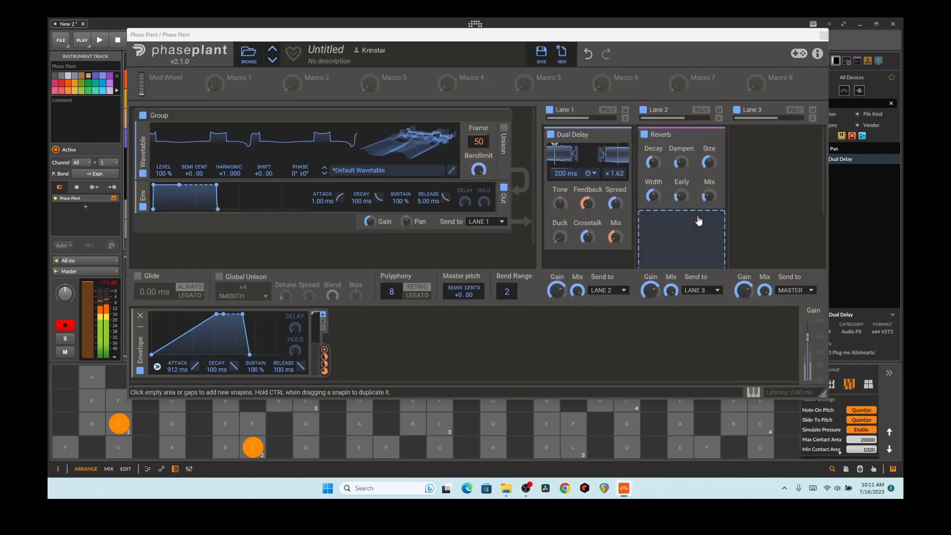
Step: Add a Phaser below the Reverb in Lane 2 and audition it with a note
{"action": "left_click", "coordinate": [695, 219]}
{"action": "left_click", "coordinate": [640, 366]}
{"action": "left_click", "coordinate": [257, 450]}
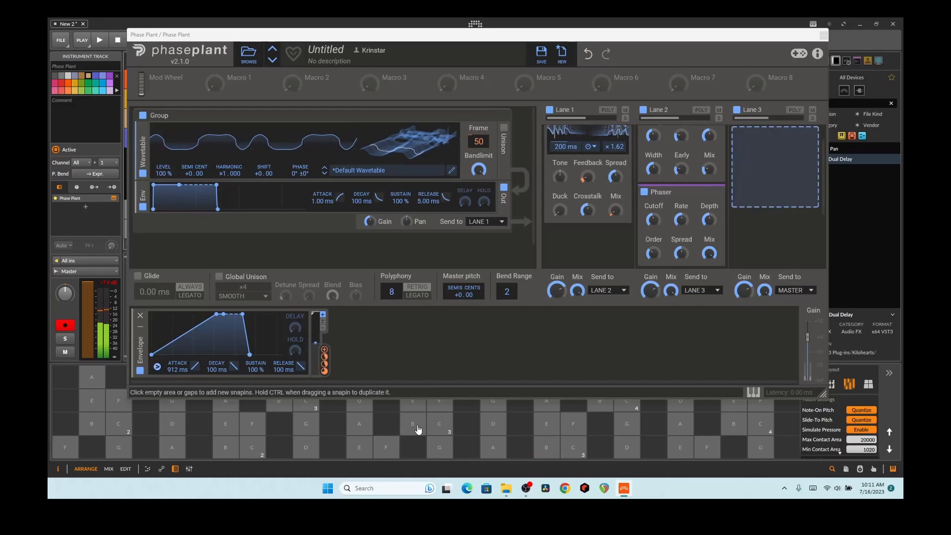
Step: Add a Chorus effect to Lane 3
{"action": "left_click", "coordinate": [775, 167]}
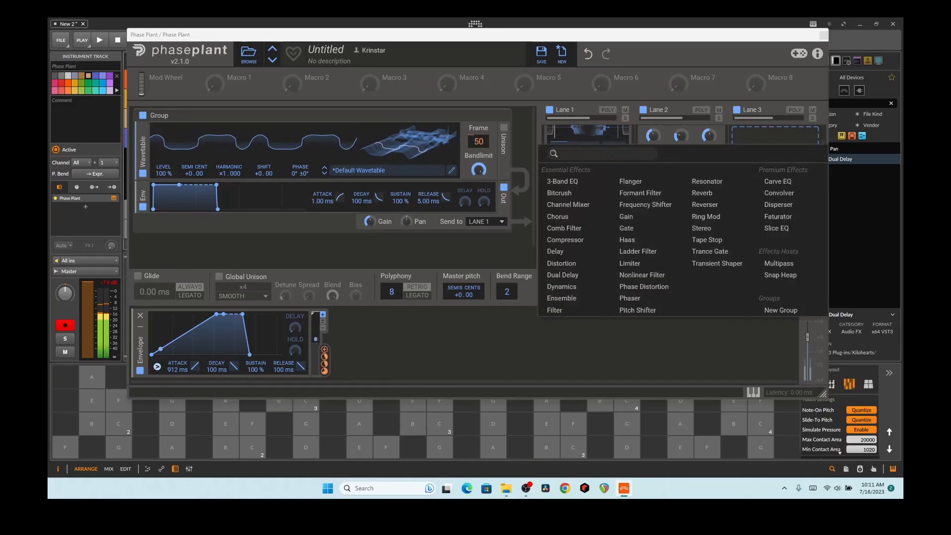
{"action": "left_click", "coordinate": [560, 216]}
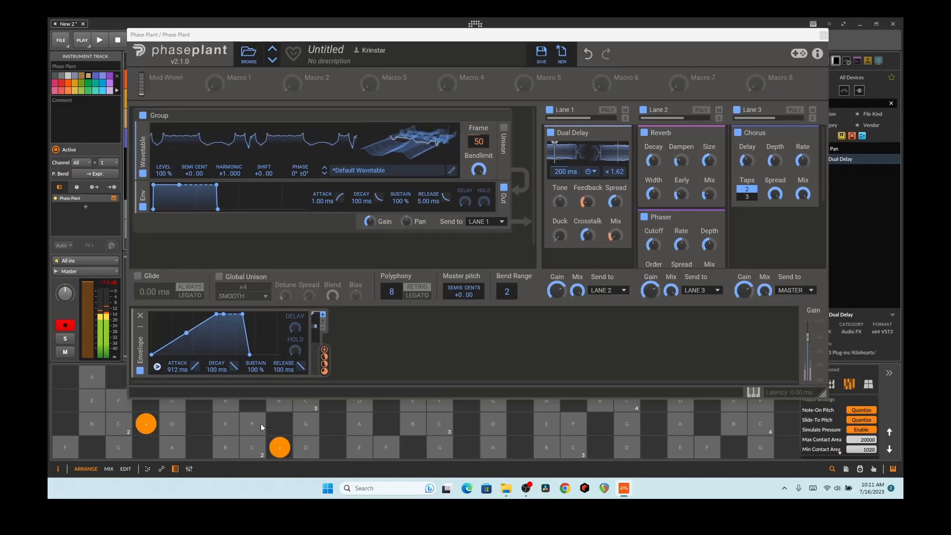
Step: Open the wavetable editor, save the edited wavetable as a WAV named NewTables, and close the editor
{"action": "left_click", "coordinate": [451, 170]}
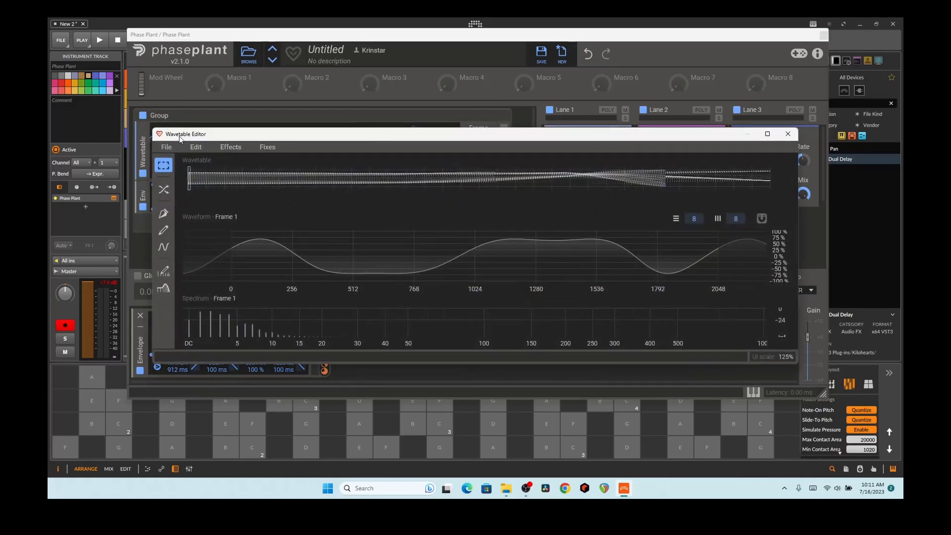
{"action": "left_click", "coordinate": [166, 147]}
{"action": "left_click", "coordinate": [199, 169]}
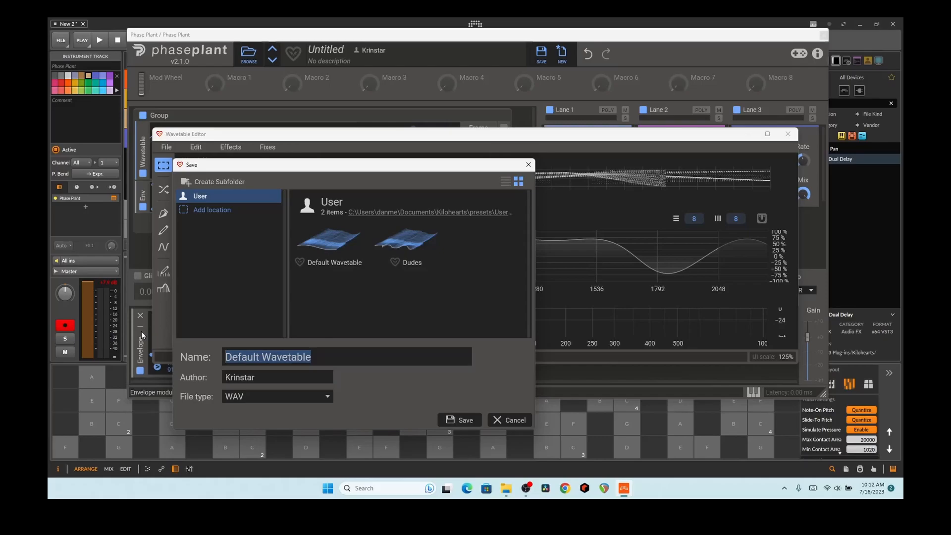
{"action": "type", "text": "NewTables"}
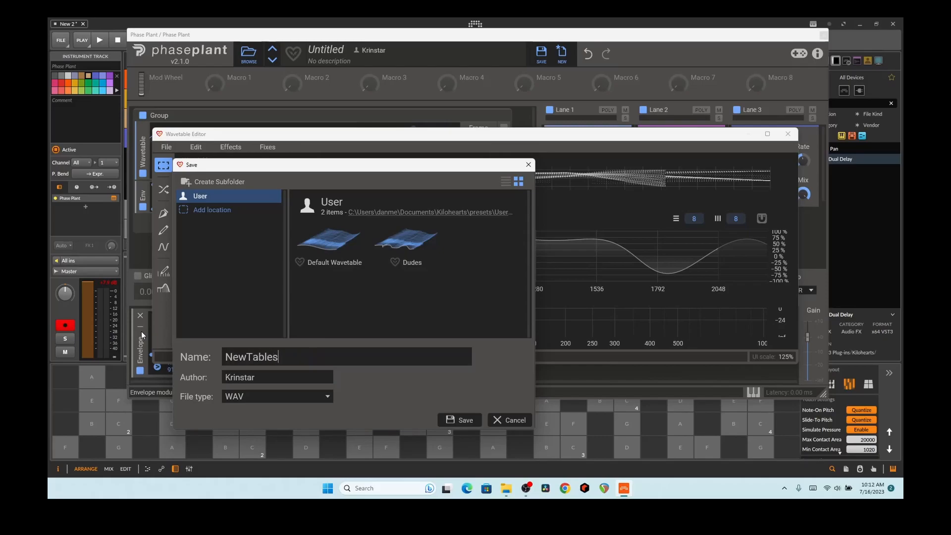
{"action": "key", "text": "Return"}
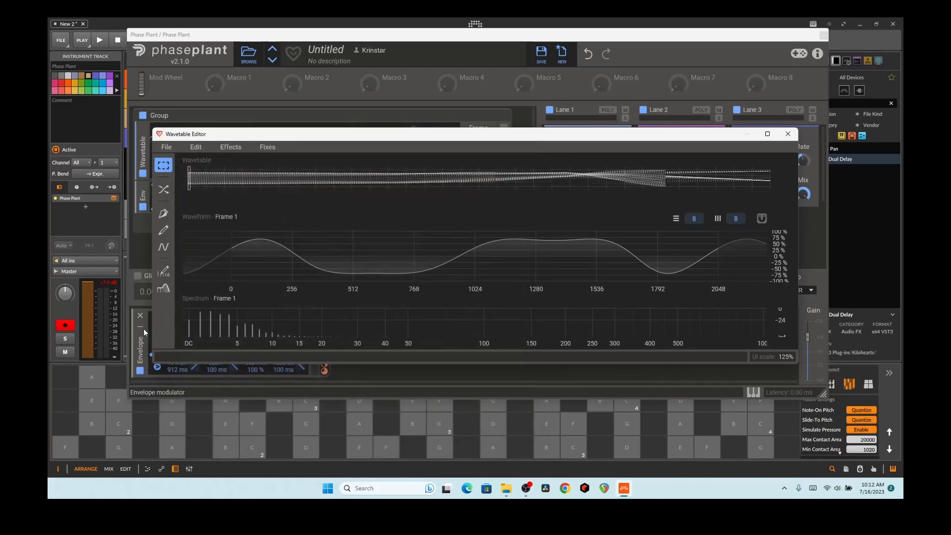
{"action": "left_click", "coordinate": [788, 134]}
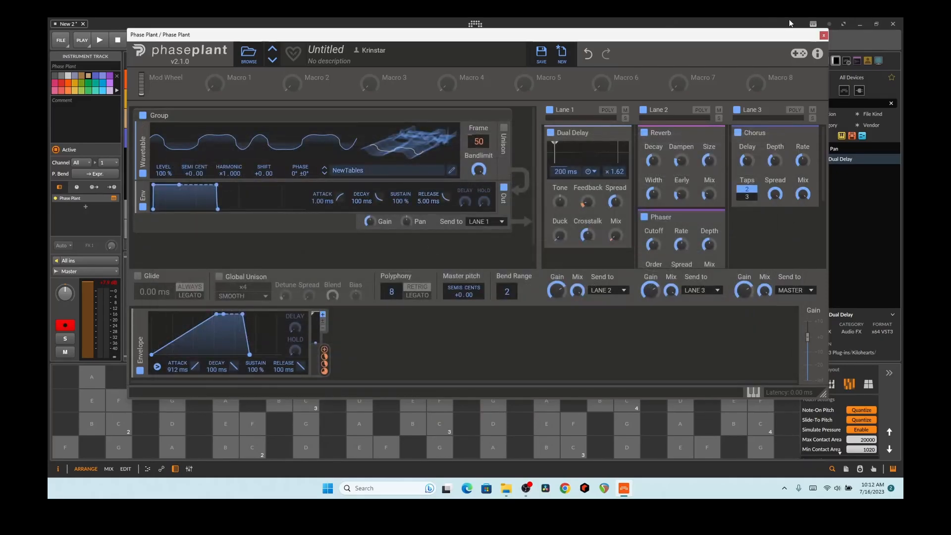
Step: Close the Phase Plant window, select the Polymer track, and browse the User Wavetables for its wavetable oscillator
{"action": "left_click", "coordinate": [823, 36]}
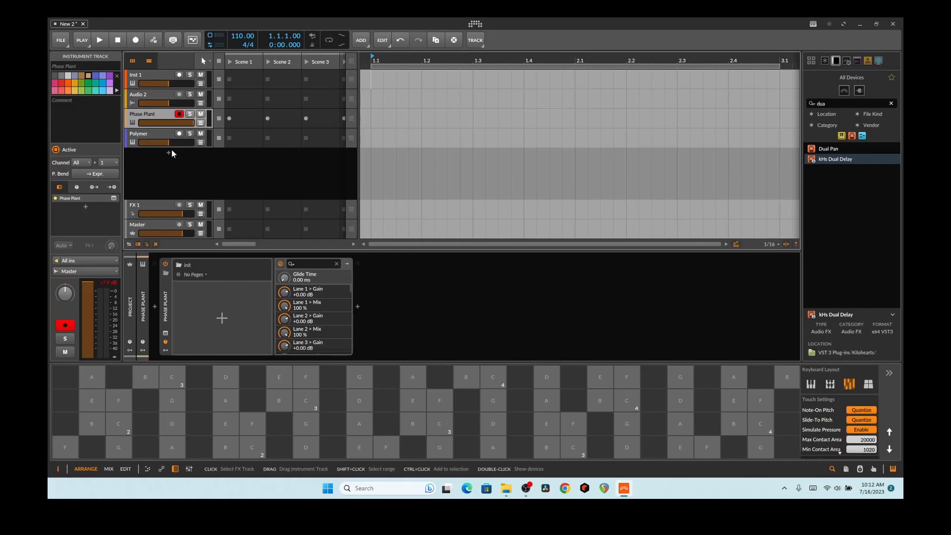
{"action": "left_click", "coordinate": [154, 137]}
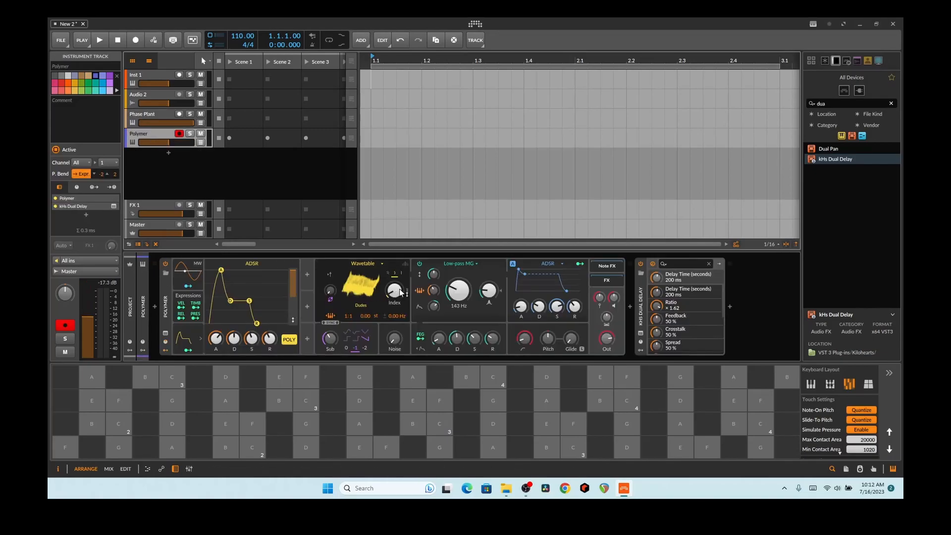
{"action": "left_click", "coordinate": [361, 282]}
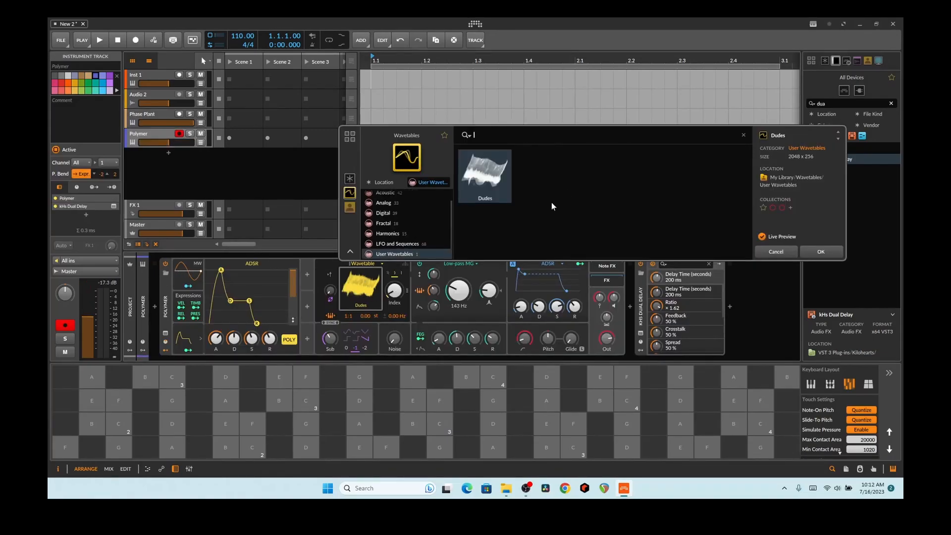
{"action": "left_click", "coordinate": [418, 241]}
{"action": "left_click", "coordinate": [407, 254]}
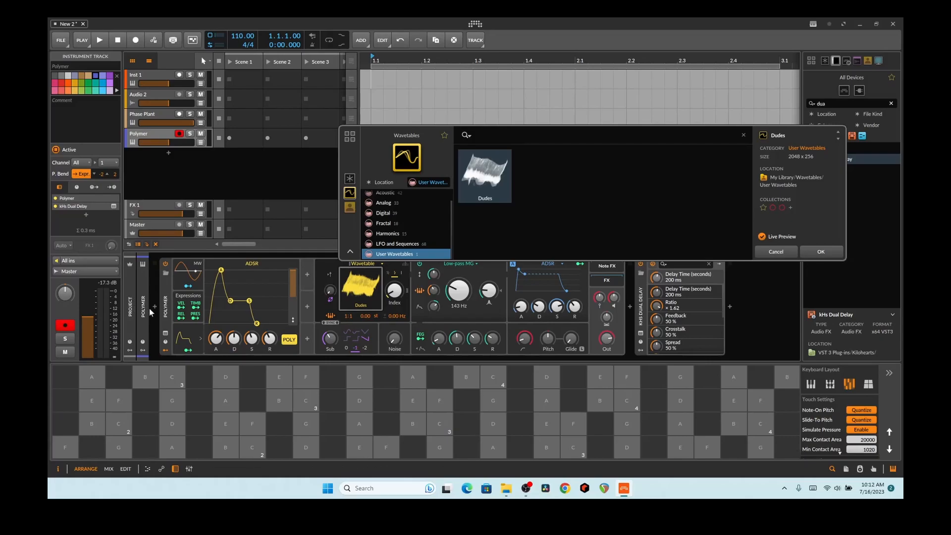
{"action": "left_click", "coordinate": [167, 310]}
Step: Import the wavetables from the Kilohearts presets' User Wavetables folder into Bitwig's user wavetables
{"action": "right_click", "coordinate": [533, 218]}
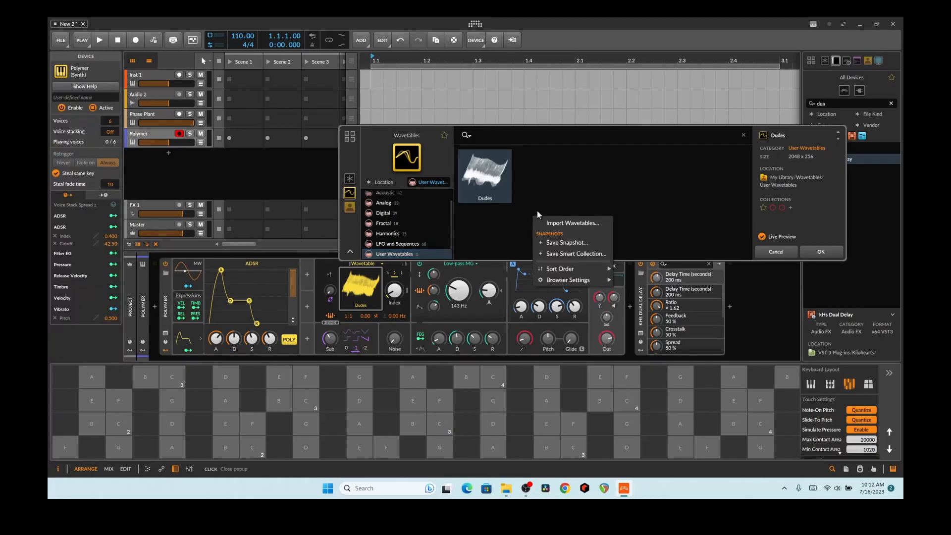
{"action": "left_click", "coordinate": [569, 223]}
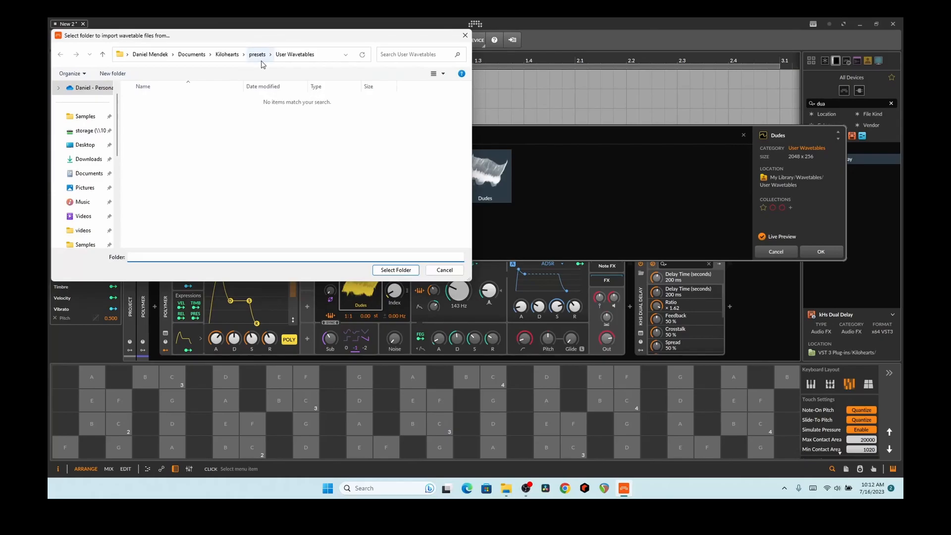
{"action": "left_click", "coordinate": [396, 275]}
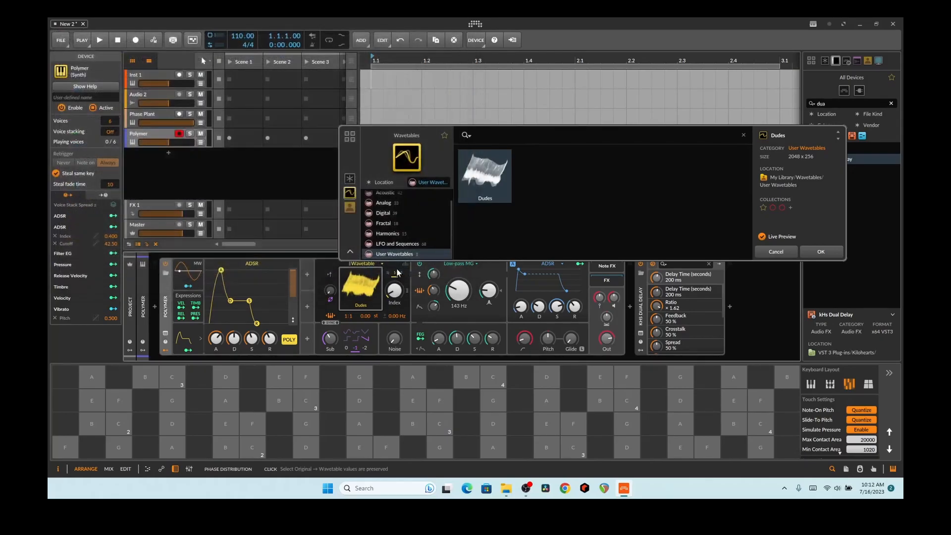
{"action": "right_click", "coordinate": [605, 185]}
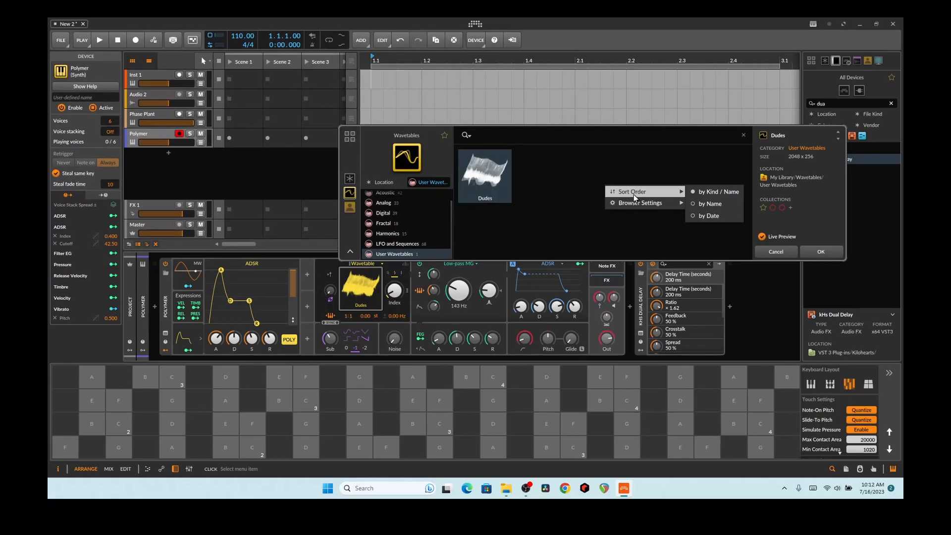
{"action": "left_click", "coordinate": [525, 152]}
{"action": "right_click", "coordinate": [502, 163]}
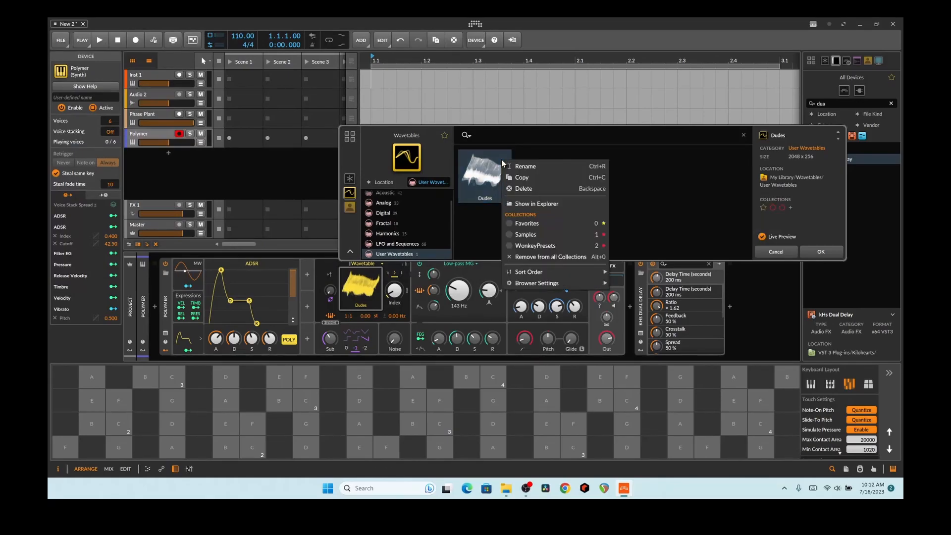
{"action": "left_click", "coordinate": [625, 153]}
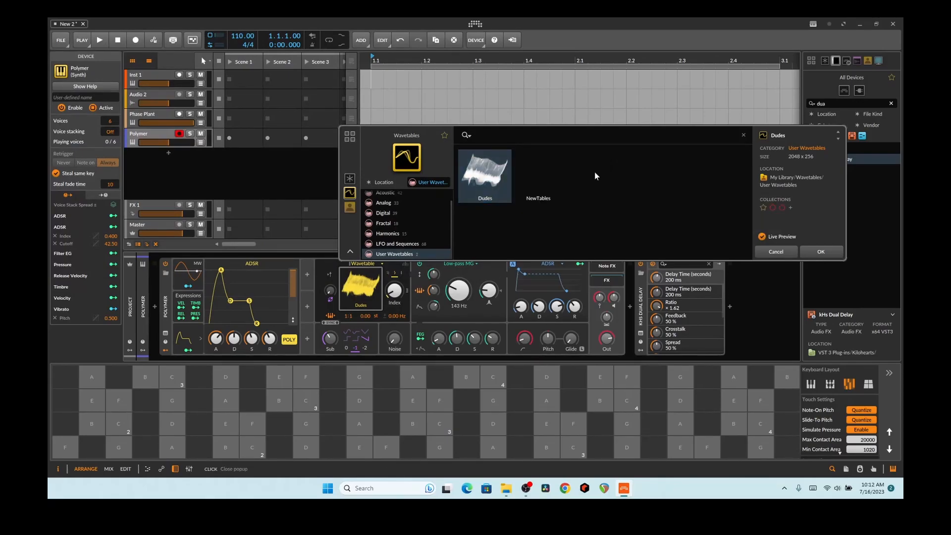
{"action": "right_click", "coordinate": [655, 177]}
Step: Load NewTables into Polymer's wavetable oscillator, confirm the choice, and audition it with a few notes
{"action": "left_click", "coordinate": [549, 178]}
{"action": "left_click", "coordinate": [547, 176]}
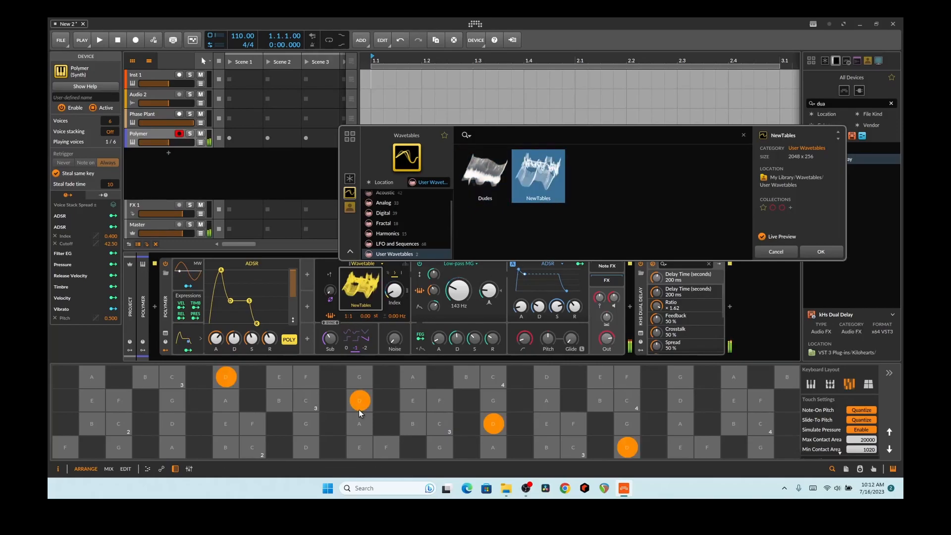
{"action": "left_click", "coordinate": [253, 401]}
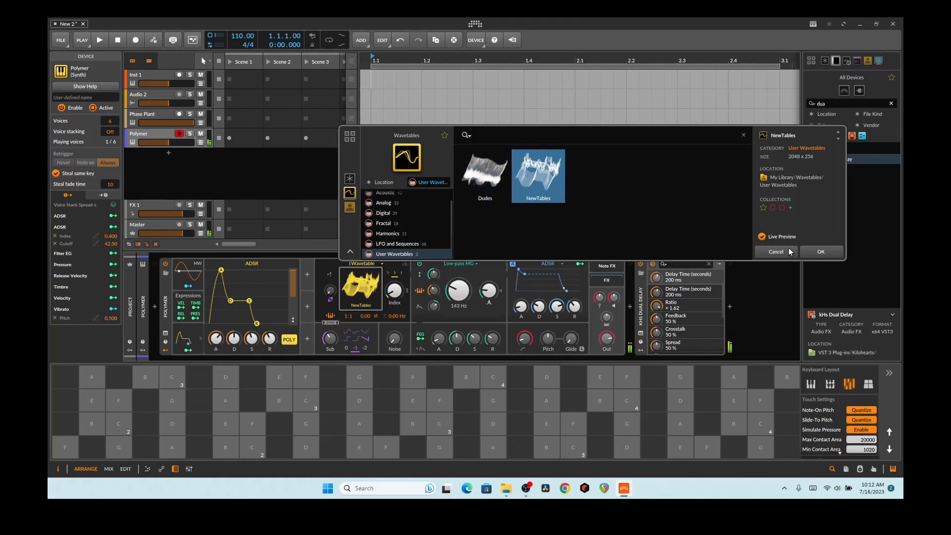
{"action": "left_click", "coordinate": [820, 253]}
{"action": "left_click", "coordinate": [259, 429]}
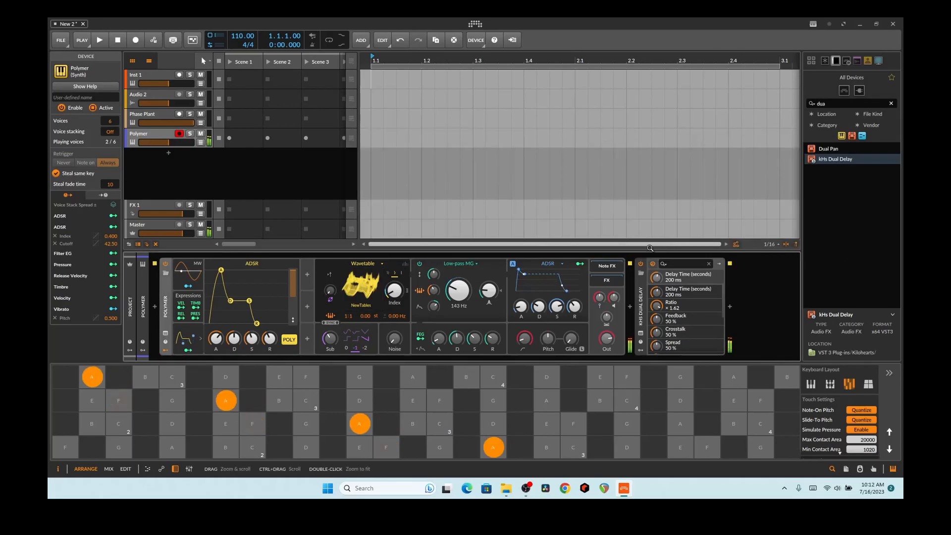
Step: Shape Polymer's sound by adjusting the wavetable index, setting the low-pass cutoff to 523 Hz, and lengthening the ADSR's attack and decay
{"action": "mouse_move", "coordinate": [396, 292]}
{"action": "left_mouse_down"}
{"action": "mouse_move", "coordinate": [396, 272]}
{"action": "mouse_move", "coordinate": [404, 298]}
{"action": "left_mouse_up"}
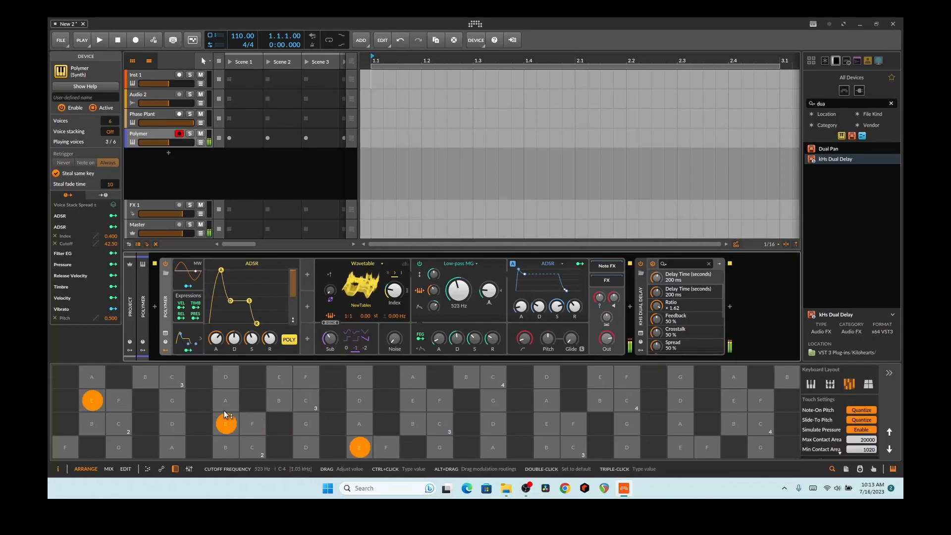
{"action": "left_click_drag", "start_coordinate": [232, 301], "coordinate": [262, 303]}
{"action": "left_click_drag", "start_coordinate": [221, 270], "coordinate": [223, 270]}
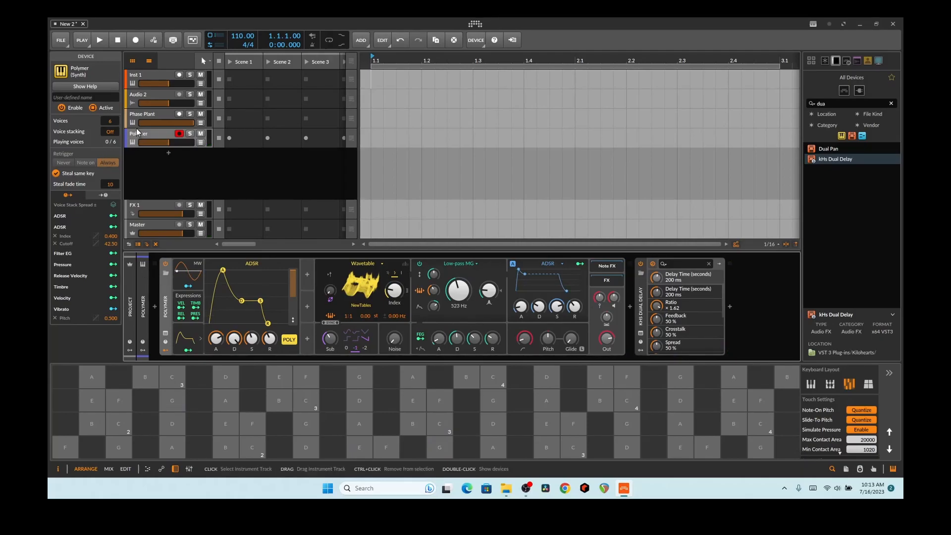
Step: Reopen Phase Plant from its track, view NewTables in the wavetable editor, and close both windows
{"action": "left_click", "coordinate": [141, 116]}
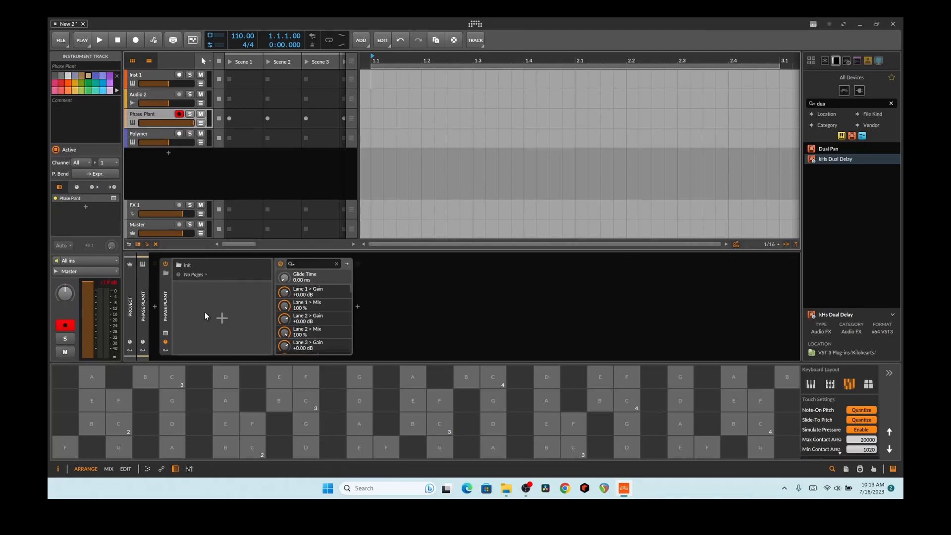
{"action": "left_click", "coordinate": [165, 336]}
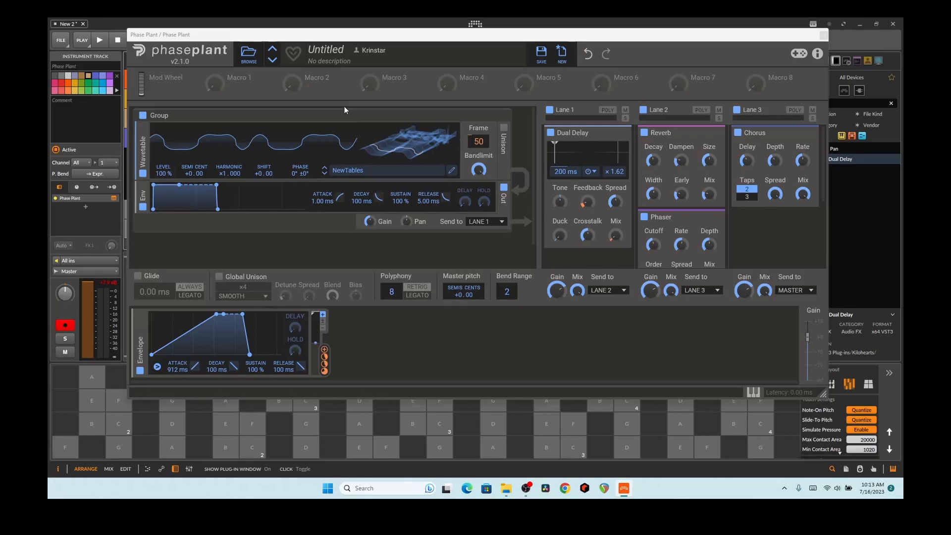
{"action": "left_click", "coordinate": [452, 171]}
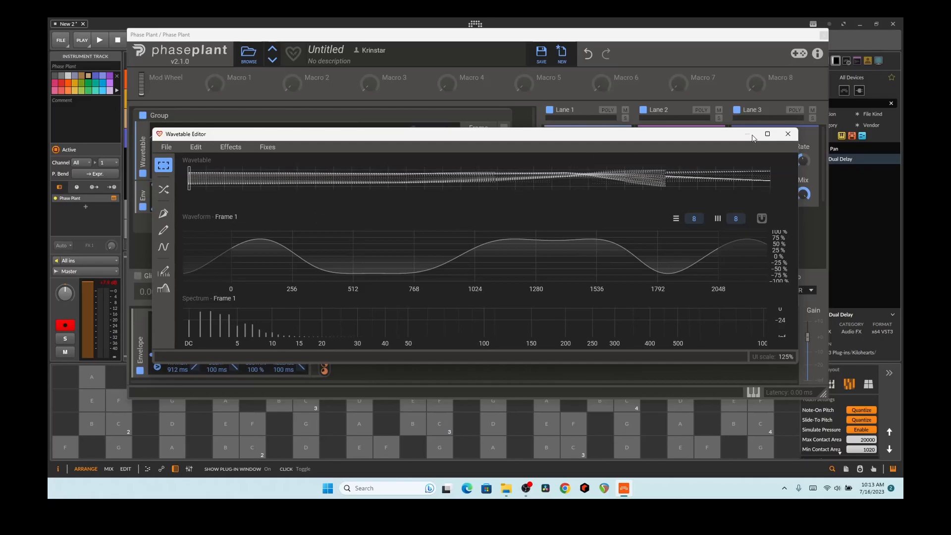
{"action": "left_click", "coordinate": [781, 139]}
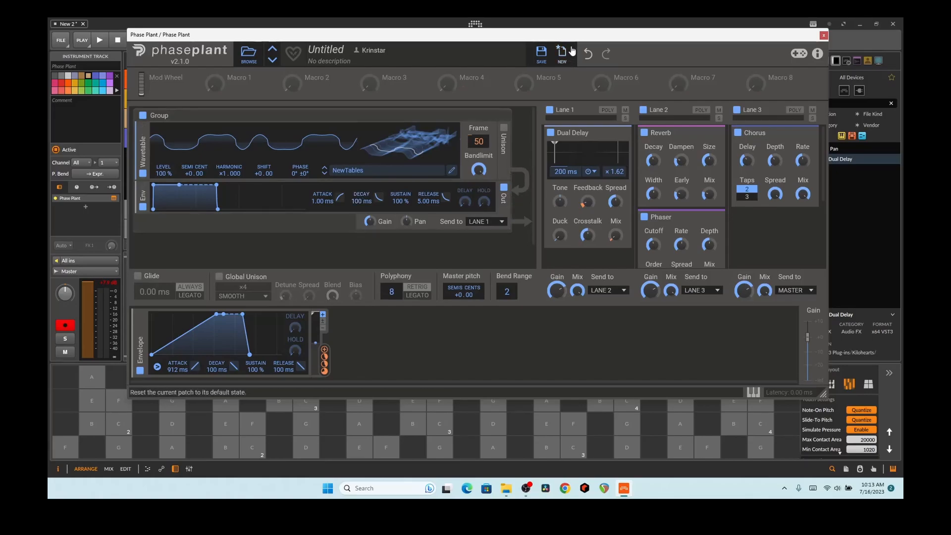
{"action": "left_click", "coordinate": [823, 36]}
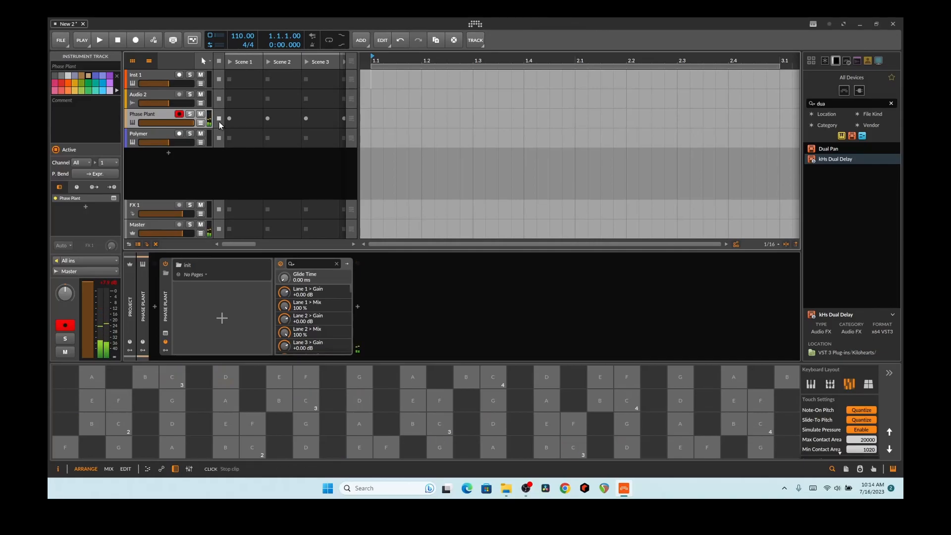
Step: Arm Polymer alongside Phase Plant to hear them layered, and select the Polymer track to play it alone
{"action": "left_click", "coordinate": [179, 133]}
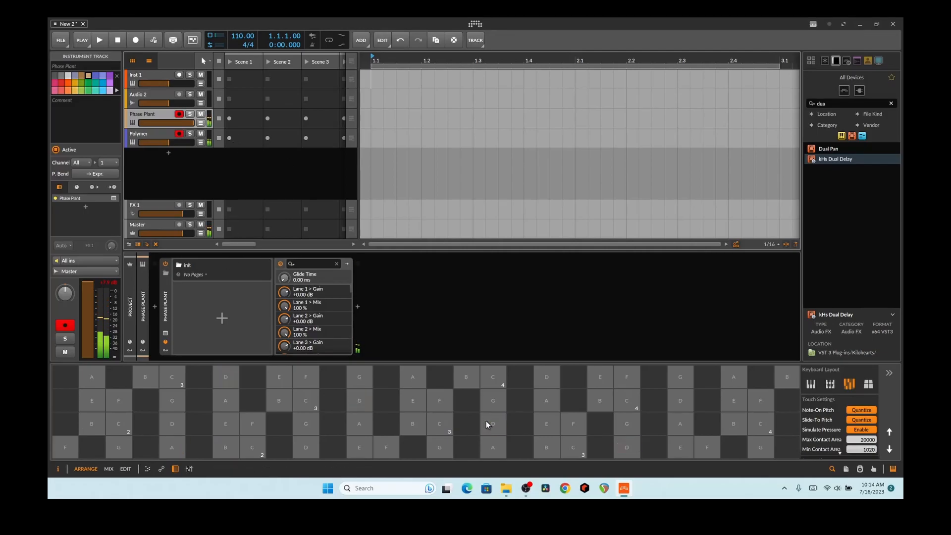
{"action": "left_click", "coordinate": [156, 143]}
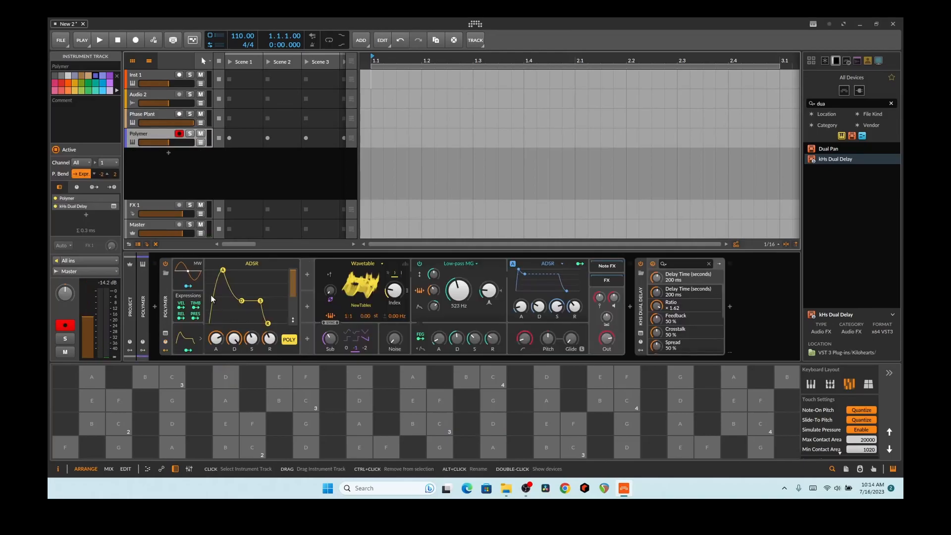
{"action": "left_click", "coordinate": [379, 410]}
{"action": "left_click_drag", "start_coordinate": [380, 409], "coordinate": [380, 411]}
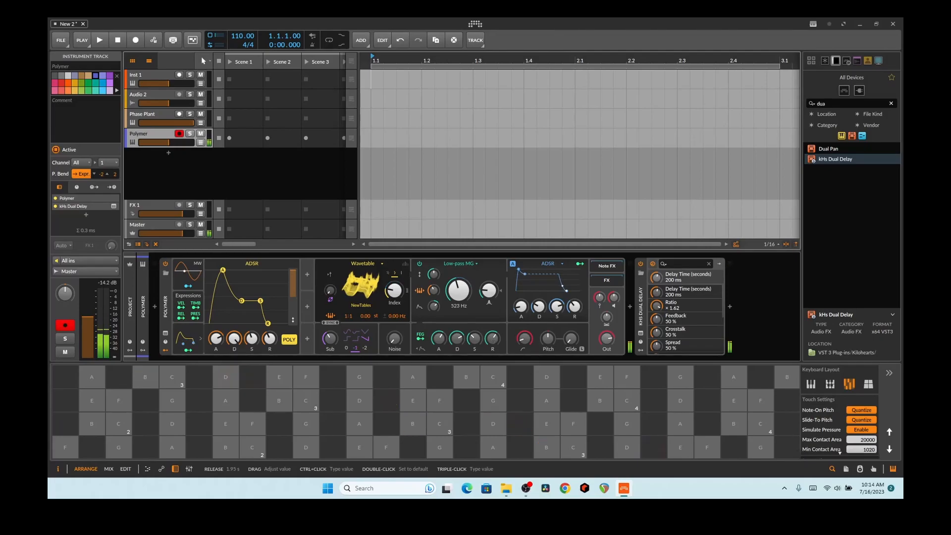
Step: Add Efx FRAGMENTS after the kHs Dual Delay on the Polymer track
{"action": "left_click", "coordinate": [730, 307]}
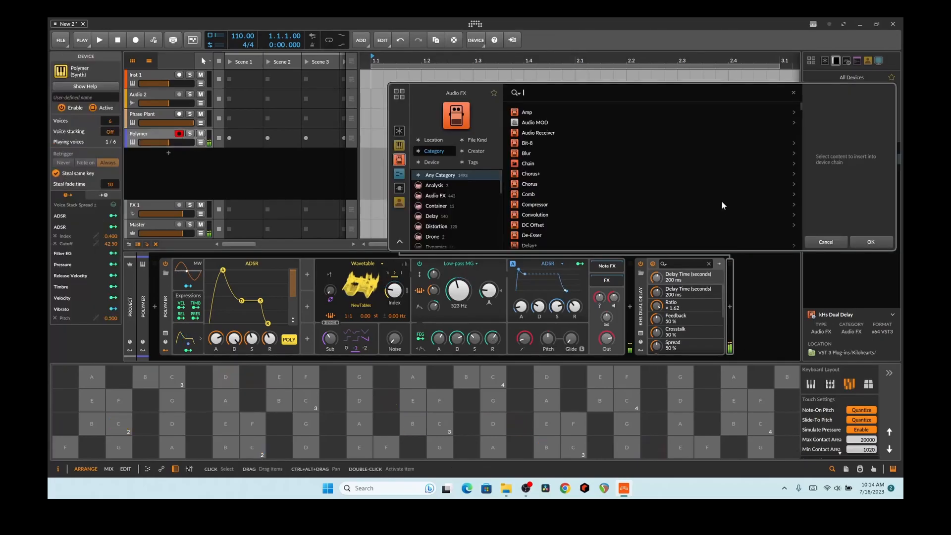
{"action": "type", "text": "ef"}
{"action": "double_click", "coordinate": [552, 112]}
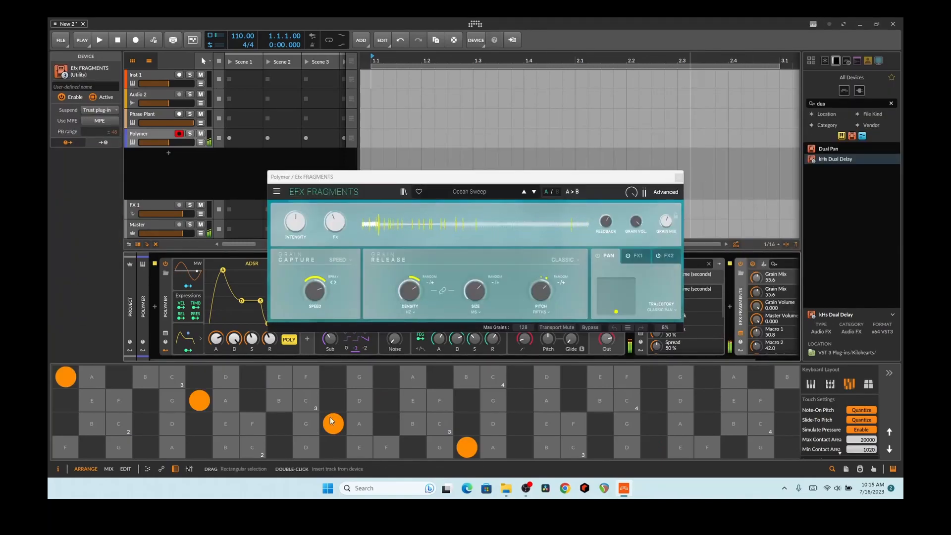
Step: Step through the Efx FRAGMENTS presets 1 Bar Glimmers, Dampened 5ths and Past Lives while playing notes
{"action": "left_click", "coordinate": [534, 191]}
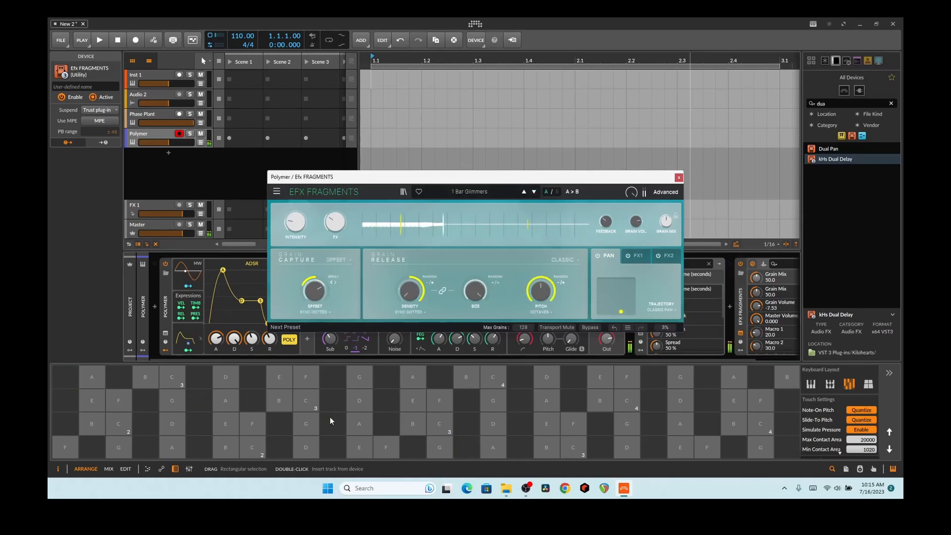
{"action": "left_click", "coordinate": [534, 191]}
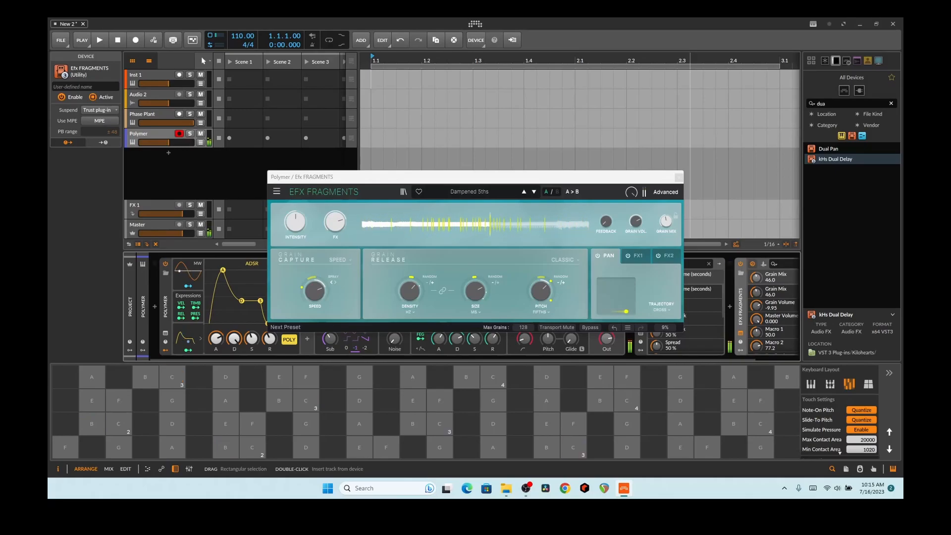
{"action": "left_click", "coordinate": [541, 422]}
{"action": "left_click", "coordinate": [533, 191]}
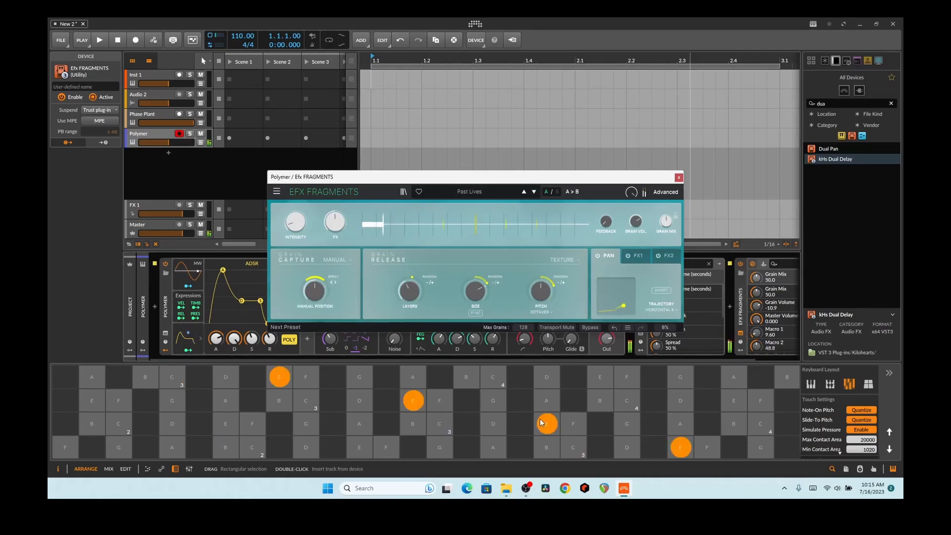
{"action": "left_click", "coordinate": [626, 424]}
{"action": "left_click", "coordinate": [547, 424]}
{"action": "left_click", "coordinate": [493, 424]}
{"action": "left_click", "coordinate": [439, 424]}
Step: Audition the Machine Gun and Transient Stretch presets in Efx FRAGMENTS with a few notes
{"action": "left_click", "coordinate": [534, 191]}
{"action": "left_click", "coordinate": [520, 424]}
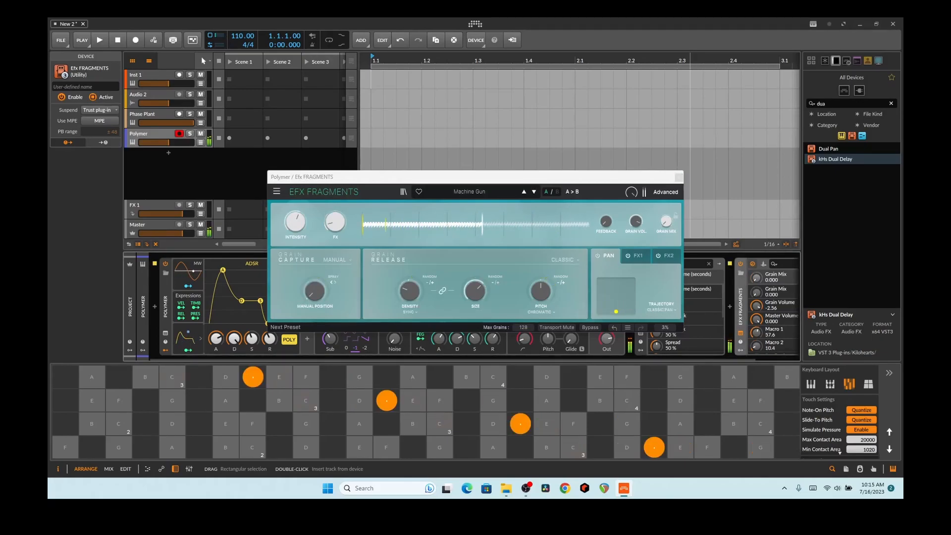
{"action": "left_click", "coordinate": [534, 191]}
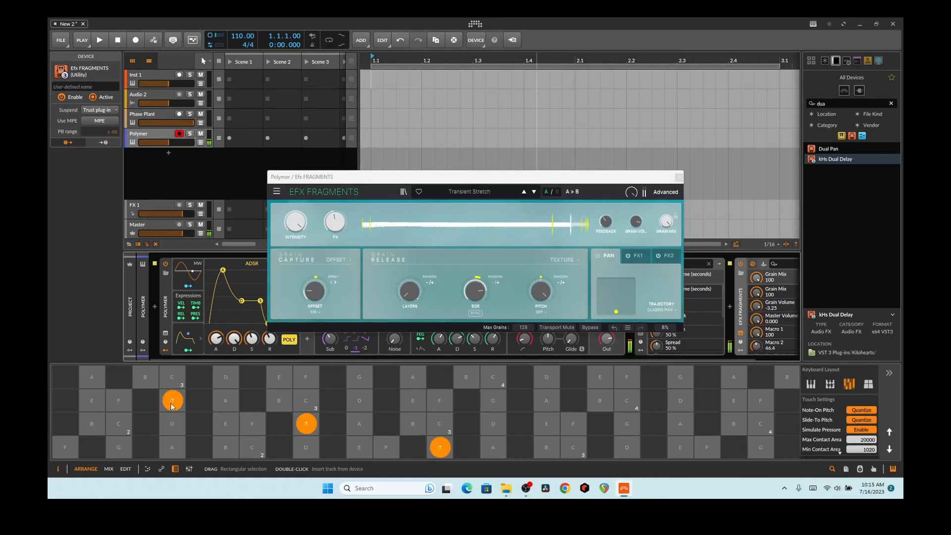
{"action": "left_click", "coordinate": [293, 404]}
Step: Load the Cinematosis preset in Efx FRAGMENTS, audition it with several notes, and close the plug-in window
{"action": "left_click", "coordinate": [534, 192]}
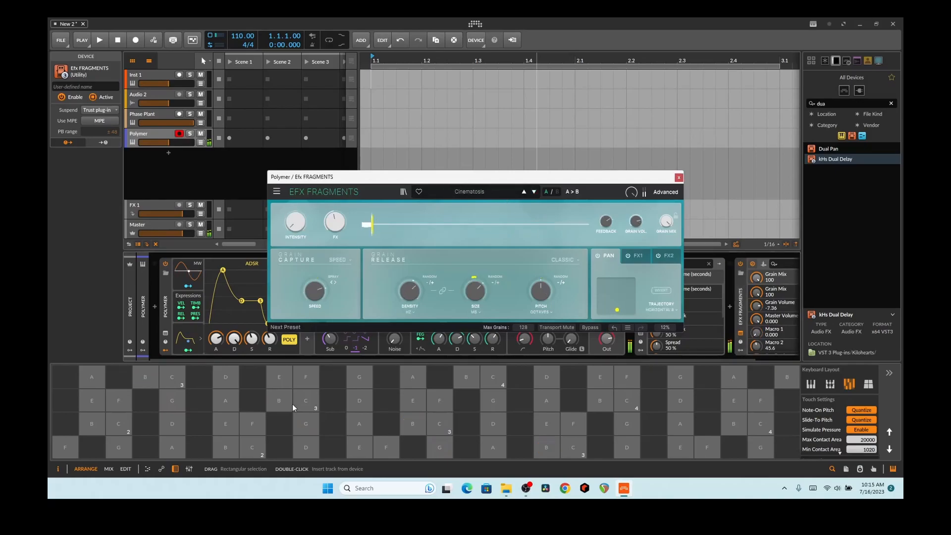
{"action": "left_click", "coordinate": [262, 401]}
{"action": "left_click", "coordinate": [306, 400]}
{"action": "left_click", "coordinate": [241, 418]}
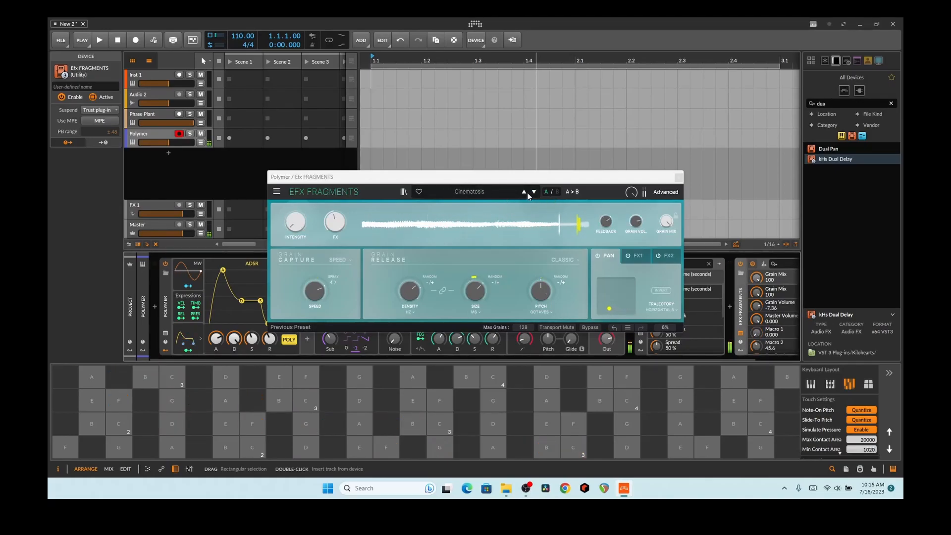
{"action": "left_click", "coordinate": [306, 403]}
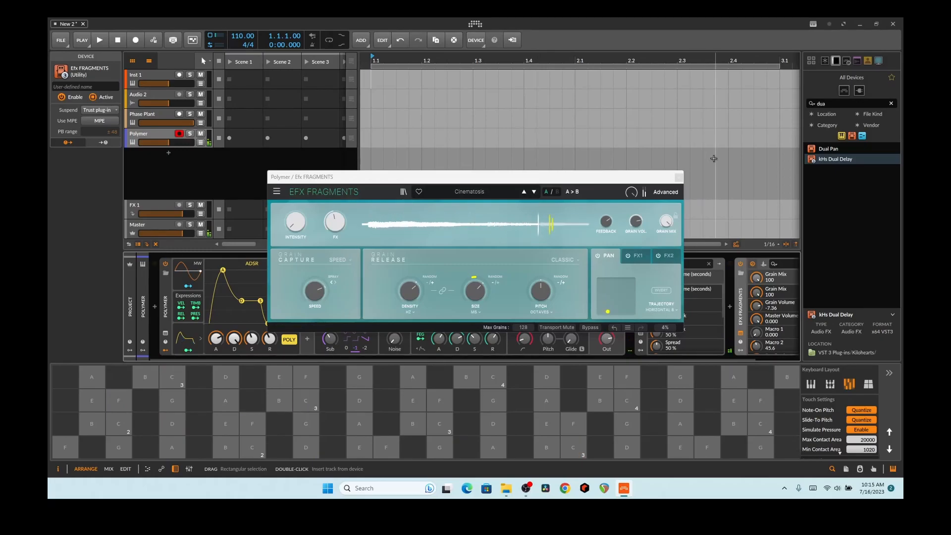
{"action": "left_click", "coordinate": [678, 177]}
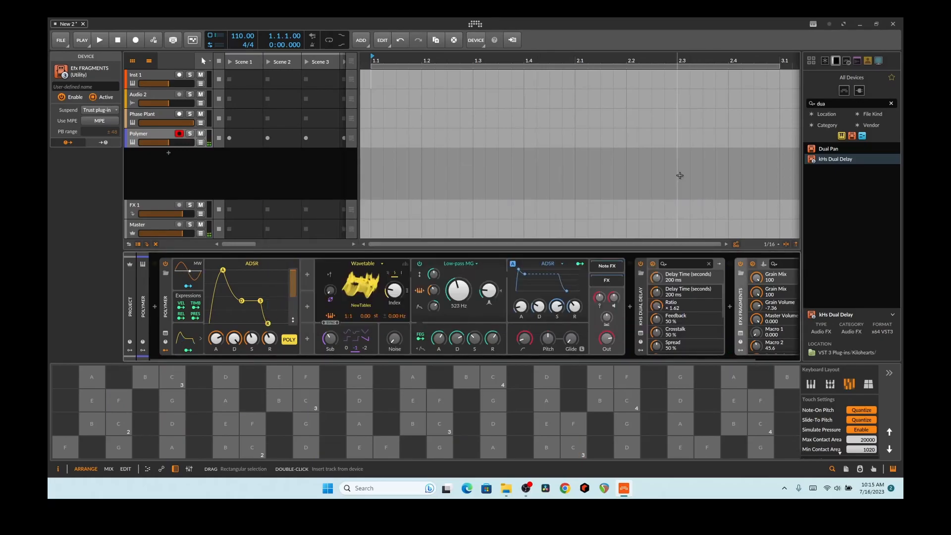